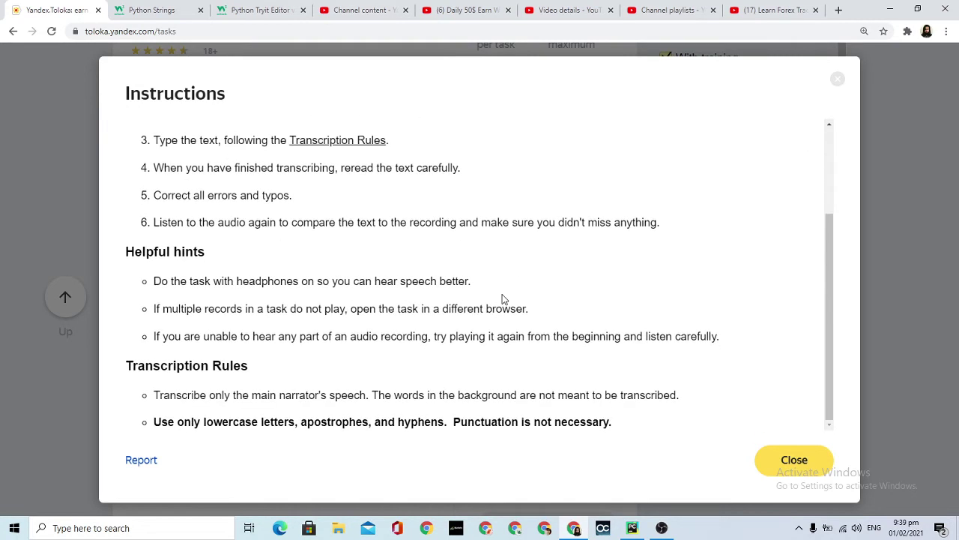
Step: Close the instructions and resume the "Speech transcription in audiobooks" task
{"action": "left_click", "coordinate": [795, 460]}
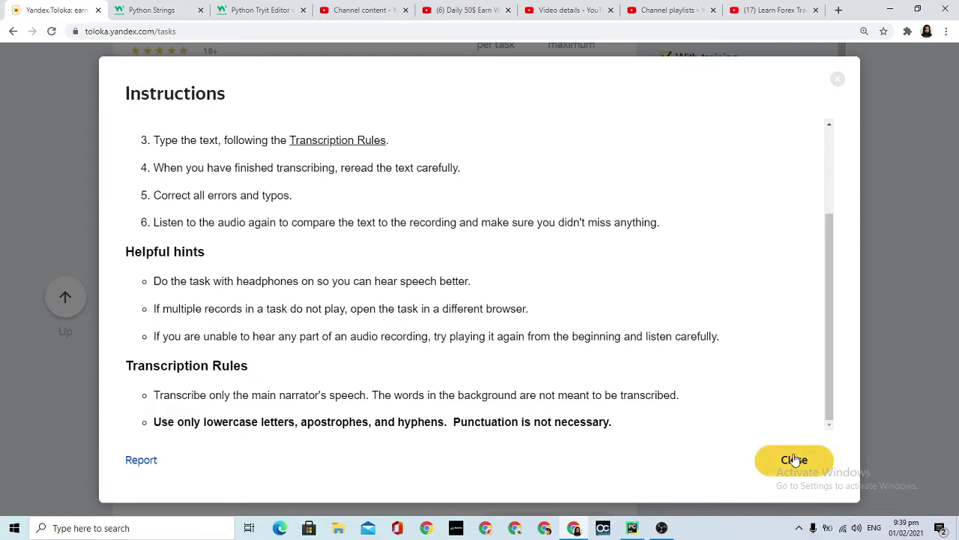
{"action": "left_click", "coordinate": [795, 459]}
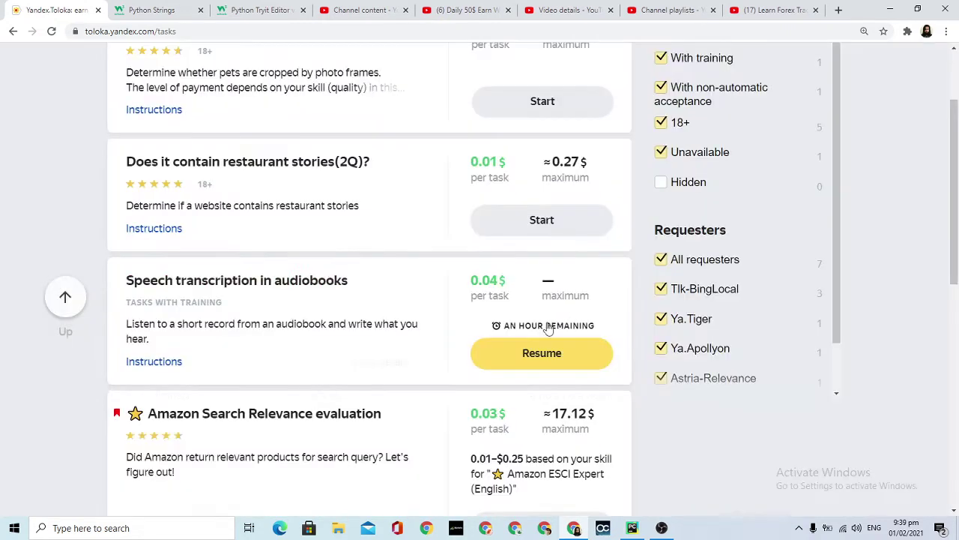
{"action": "left_click", "coordinate": [521, 354]}
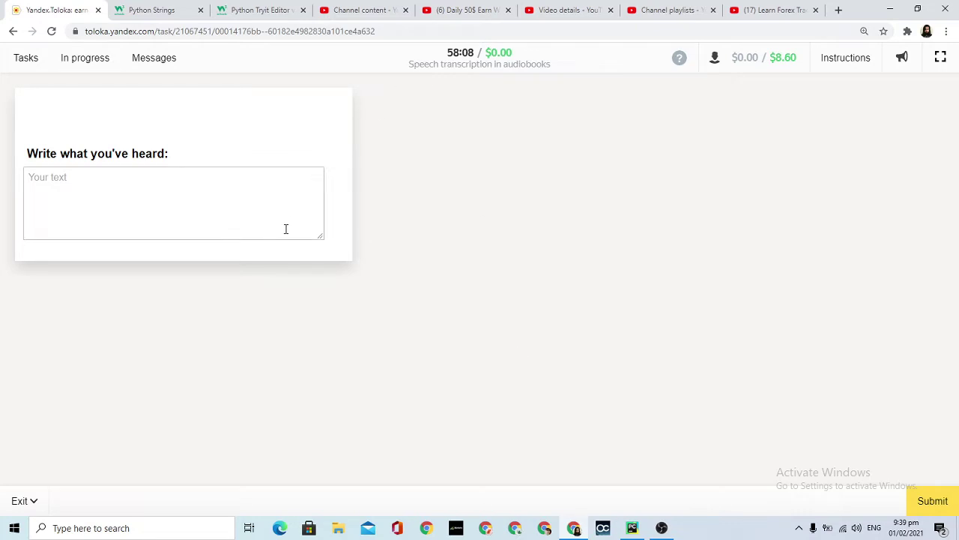
Step: Listen to the audio recording several times and begin its transcription with "Marker"
{"action": "left_click", "coordinate": [43, 115]}
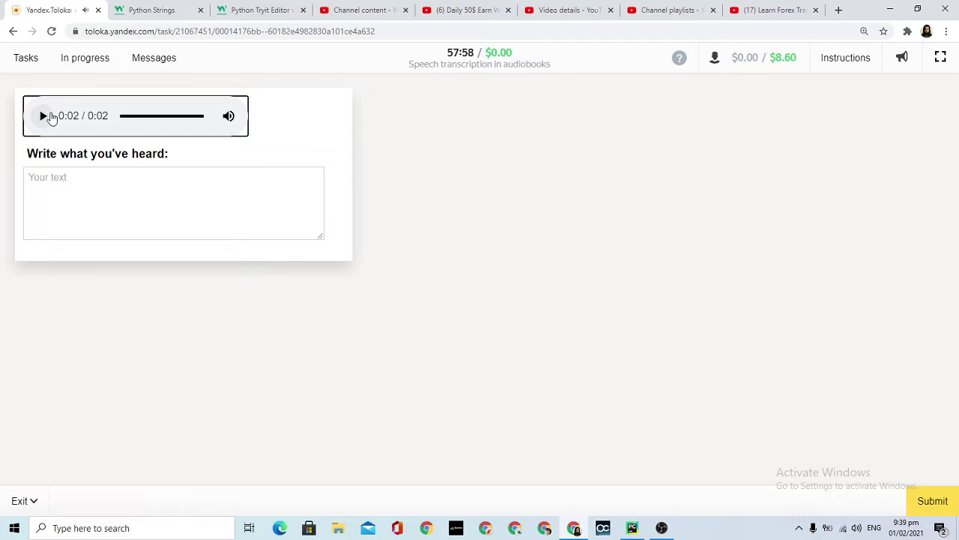
{"action": "left_click", "coordinate": [48, 120]}
{"action": "left_click", "coordinate": [43, 116]}
{"action": "left_click", "coordinate": [44, 117]}
{"action": "left_click", "coordinate": [62, 196]}
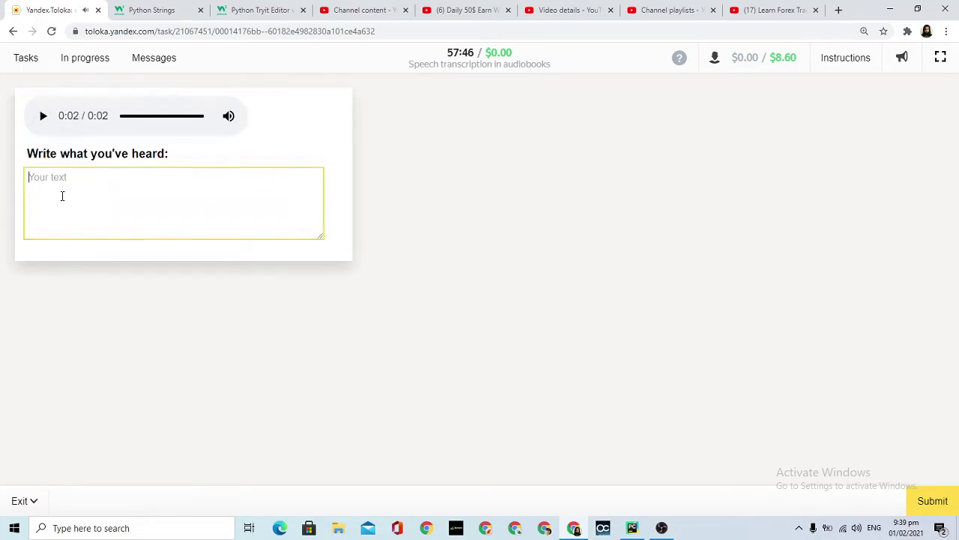
{"action": "type", "text": "Marker y!"}
Step: Review the task instructions down to the transcription rules, then return to the task
{"action": "left_click", "coordinate": [841, 69]}
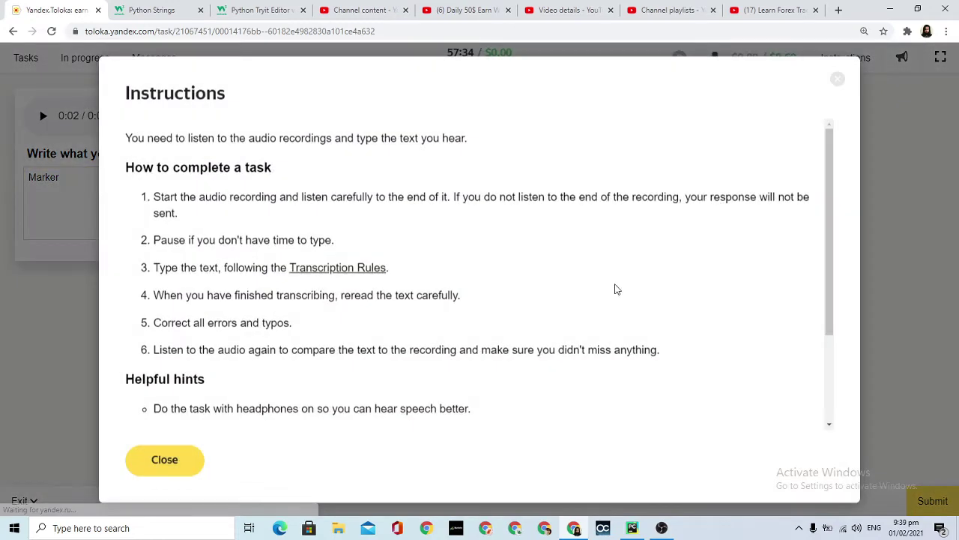
{"action": "scroll", "coordinate": [616, 290], "scroll_direction": "down", "scroll_amount": 2}
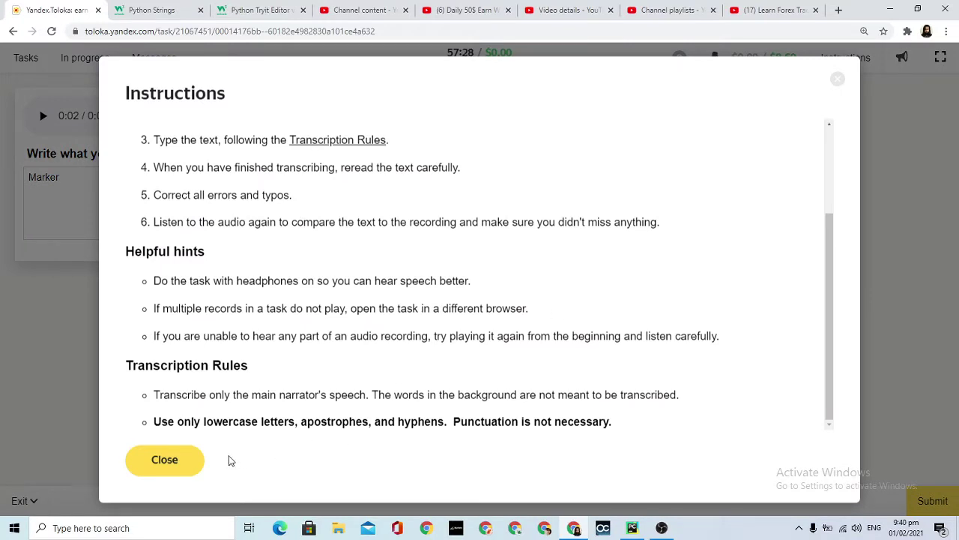
{"action": "left_click", "coordinate": [191, 462]}
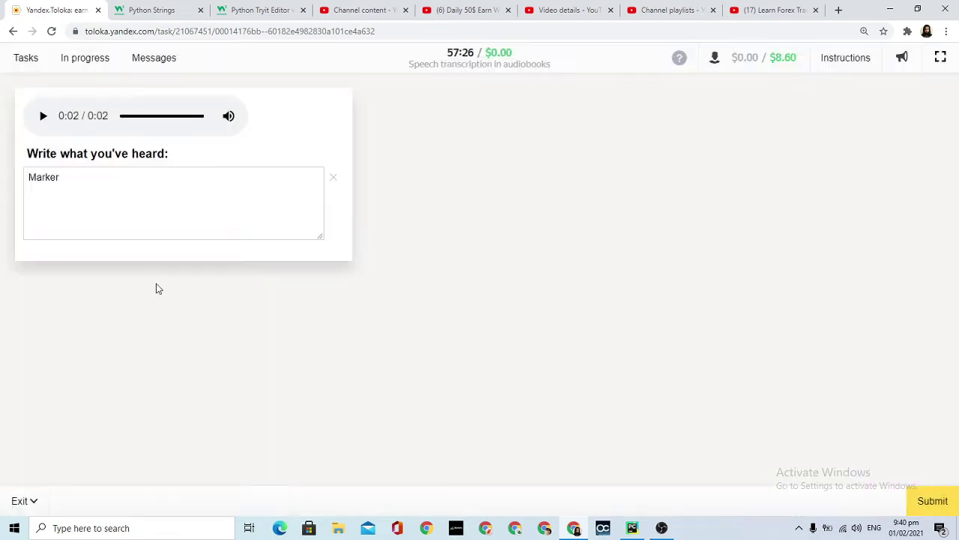
Step: Complete the transcription as "Marker: you are the other" and submit it
{"action": "left_click", "coordinate": [104, 186]}
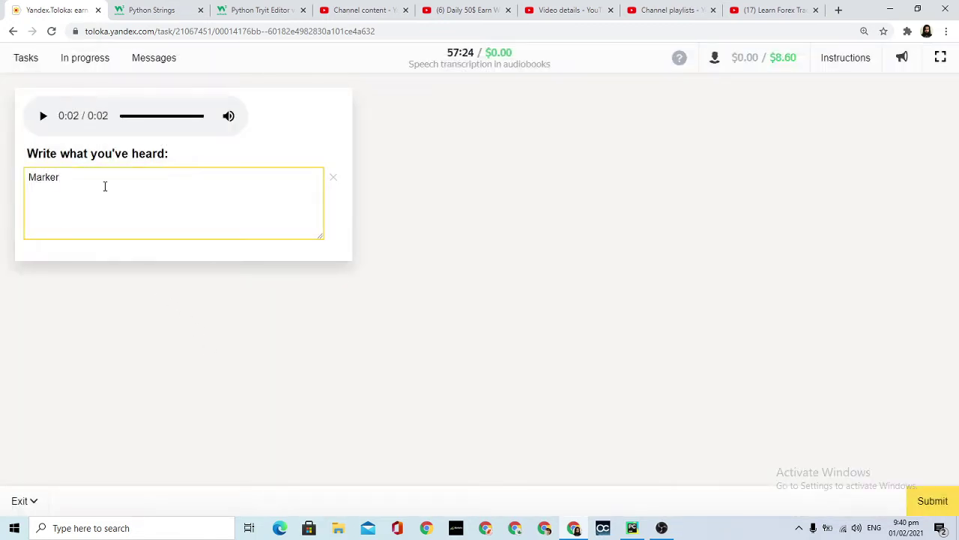
{"action": "type", "text": "you are the other"}
{"action": "left_click", "coordinate": [929, 502]}
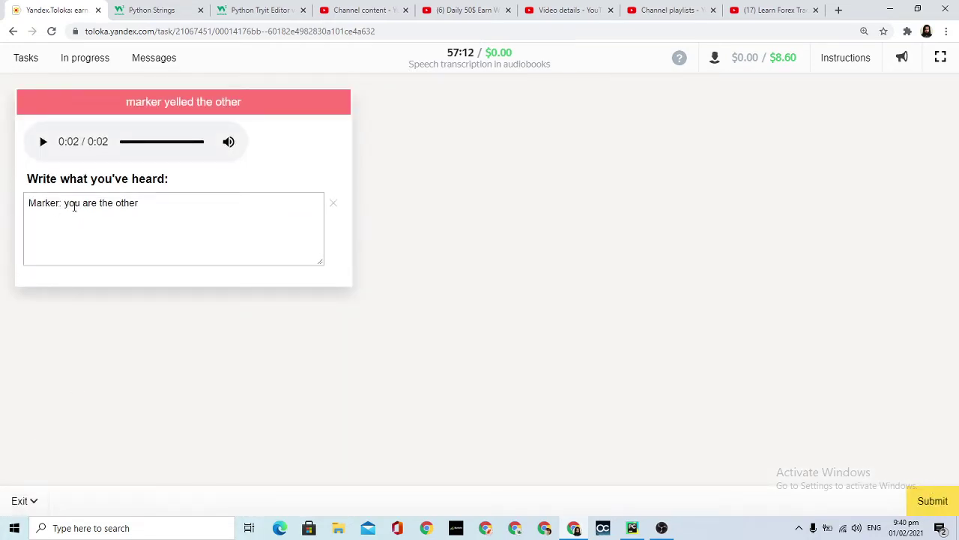
Step: Correct the transcription to "marker yelled the other" and resubmit it
{"action": "left_click", "coordinate": [38, 205]}
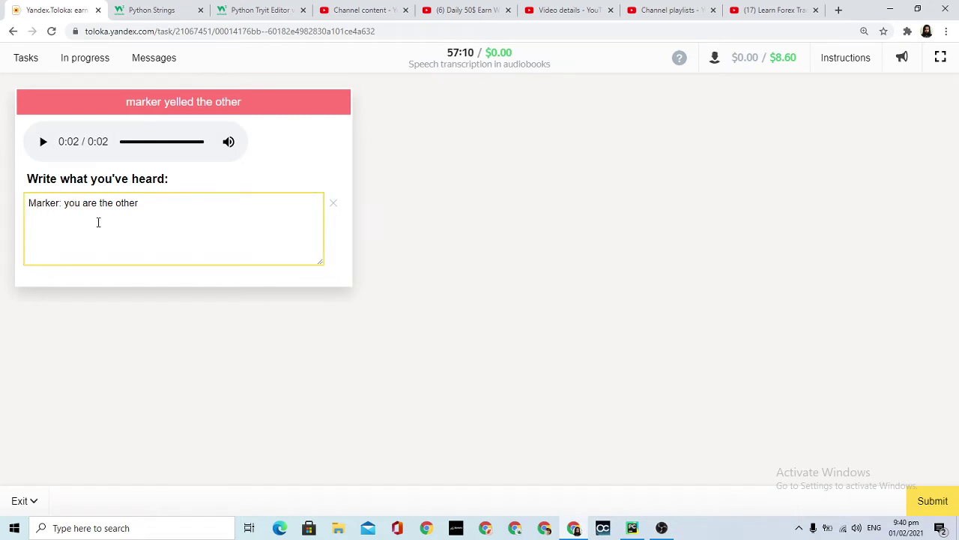
{"action": "key", "text": "BackSpace"}
{"action": "type", "text": "m"}
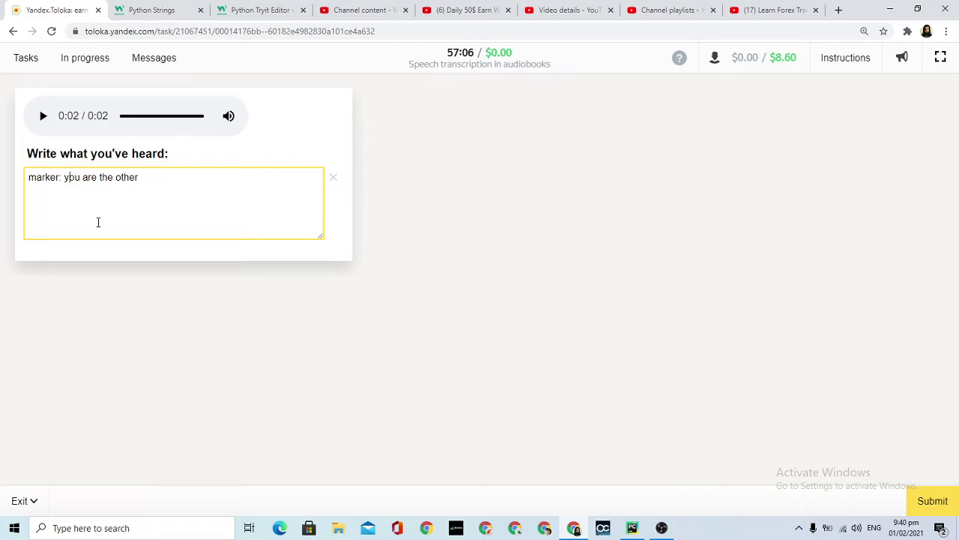
{"action": "key", "text": "Right"}
{"action": "key", "text": "Right"}
{"action": "key", "text": "Right"}
{"action": "key", "text": "Right"}
{"action": "key", "text": "Right"}
{"action": "key", "text": "Right"}
{"action": "key", "text": "Right"}
{"action": "key", "text": "BackSpace"}
{"action": "key", "text": "BackSpace"}
{"action": "key", "text": "BackSpace"}
{"action": "key", "text": "BackSpace"}
{"action": "key", "text": "BackSpace"}
{"action": "key", "text": "BackSpace"}
{"action": "key", "text": "BackSpace"}
{"action": "key", "text": "BackSpace"}
{"action": "key", "text": "BackSpace"}
{"action": "key", "text": "BackSpace"}
{"action": "type", "text": "y"}
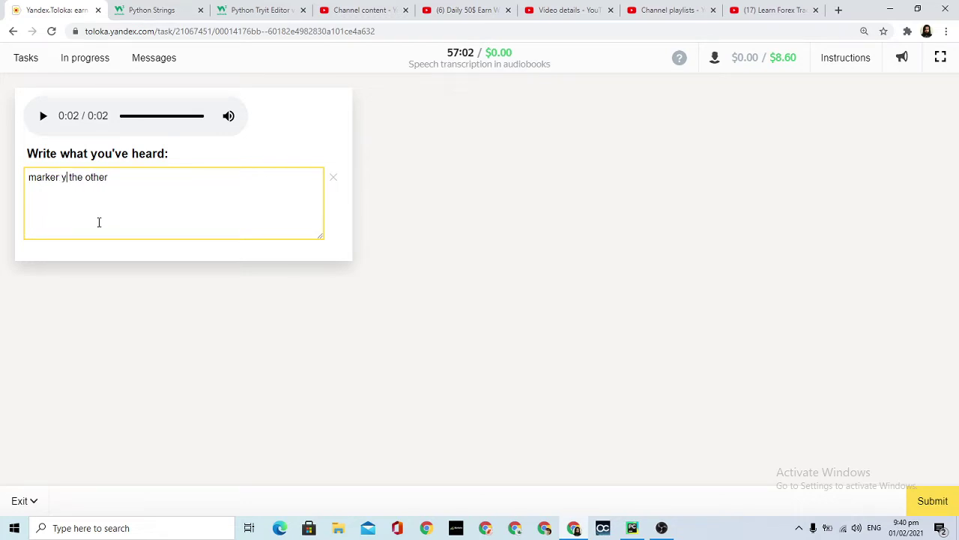
{"action": "type", "text": "ellw"}
{"action": "key", "text": "BackSpace"}
{"action": "type", "text": "ed"}
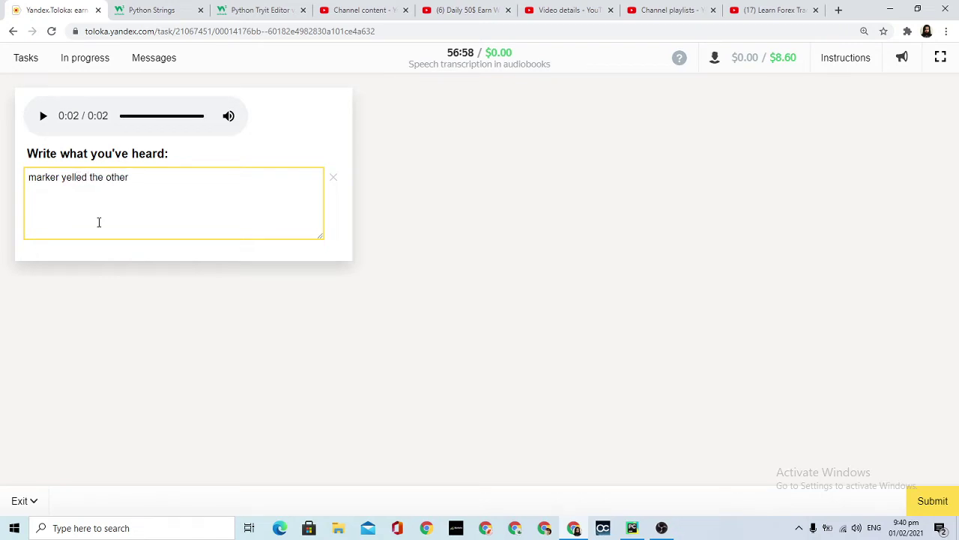
{"action": "left_click", "coordinate": [927, 500]}
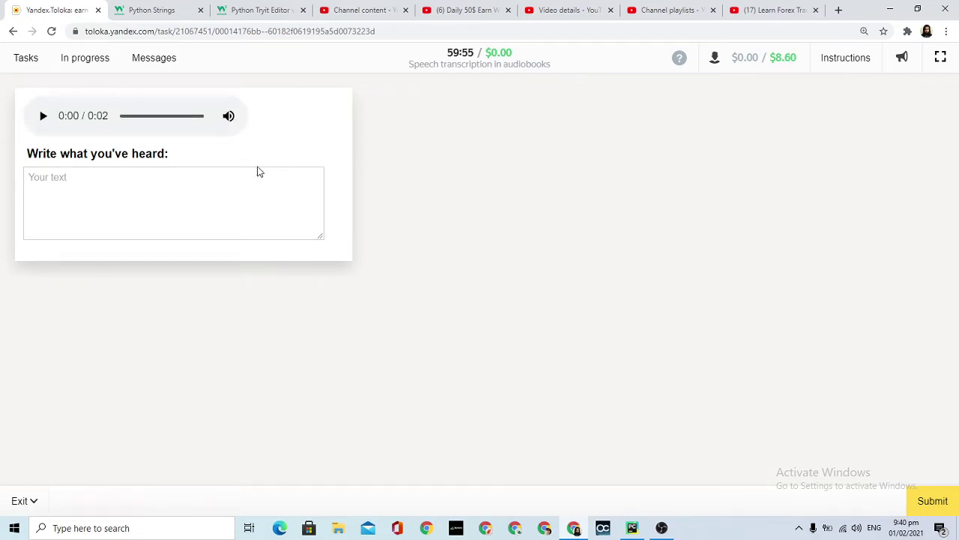
Step: Listen to the second recording repeatedly, transcribe it as "i can teach that too" and submit the answer
{"action": "left_click", "coordinate": [40, 120]}
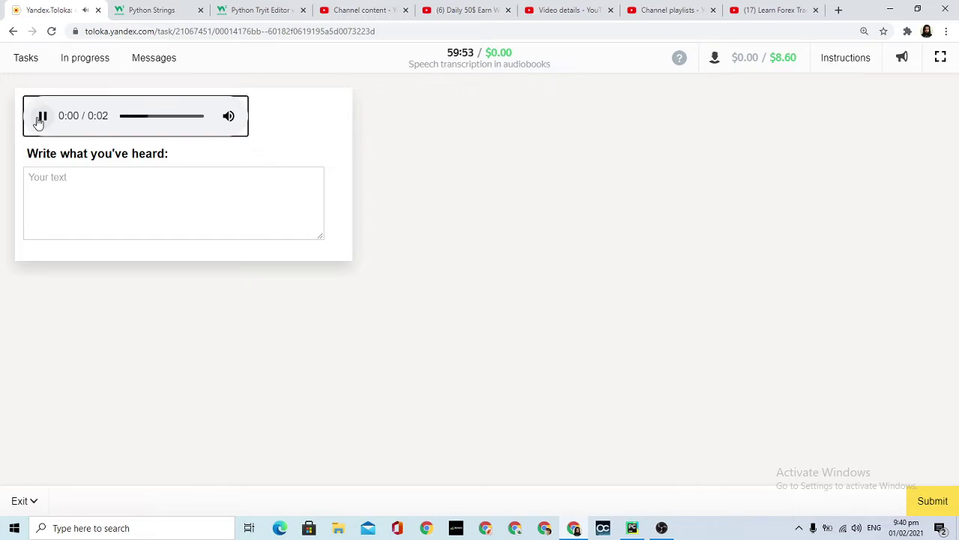
{"action": "left_click", "coordinate": [41, 120]}
{"action": "left_click", "coordinate": [41, 120]}
{"action": "left_click", "coordinate": [42, 116]}
{"action": "left_click", "coordinate": [41, 118]}
{"action": "left_click", "coordinate": [76, 181]}
{"action": "type", "text": "i"}
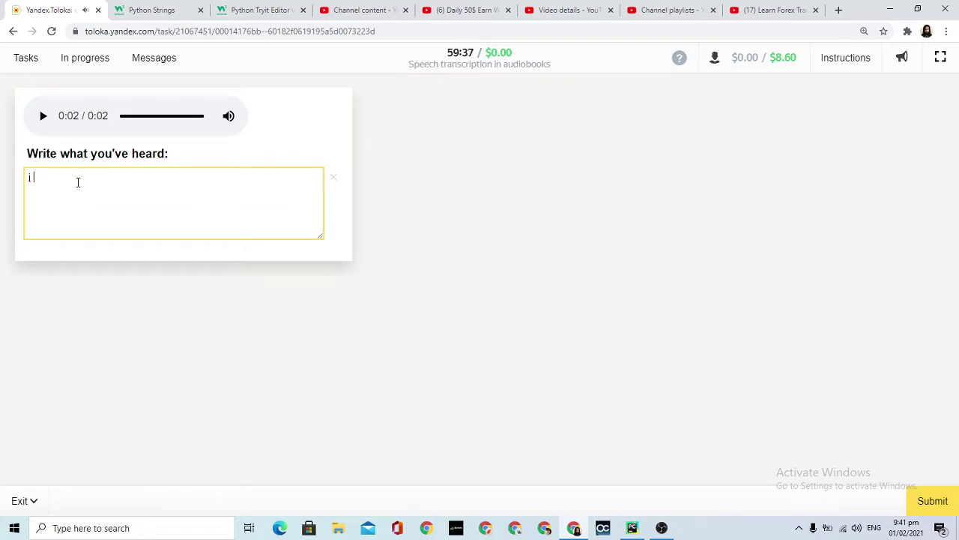
{"action": "type", "text": " can teach that too"}
{"action": "left_click", "coordinate": [935, 502]}
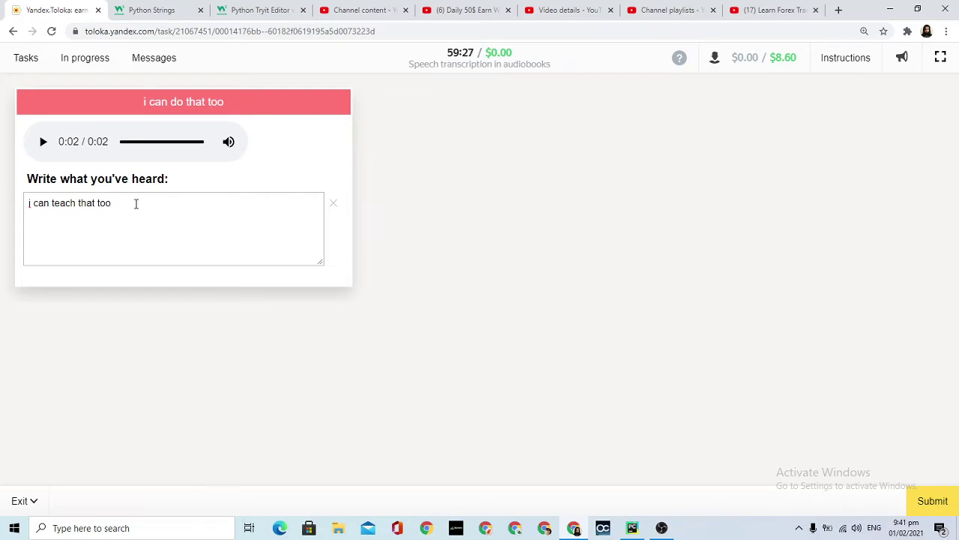
Step: Replace "teach" so the transcription reads "i can do that too", replay the recording and resubmit
{"action": "double_click", "coordinate": [64, 203]}
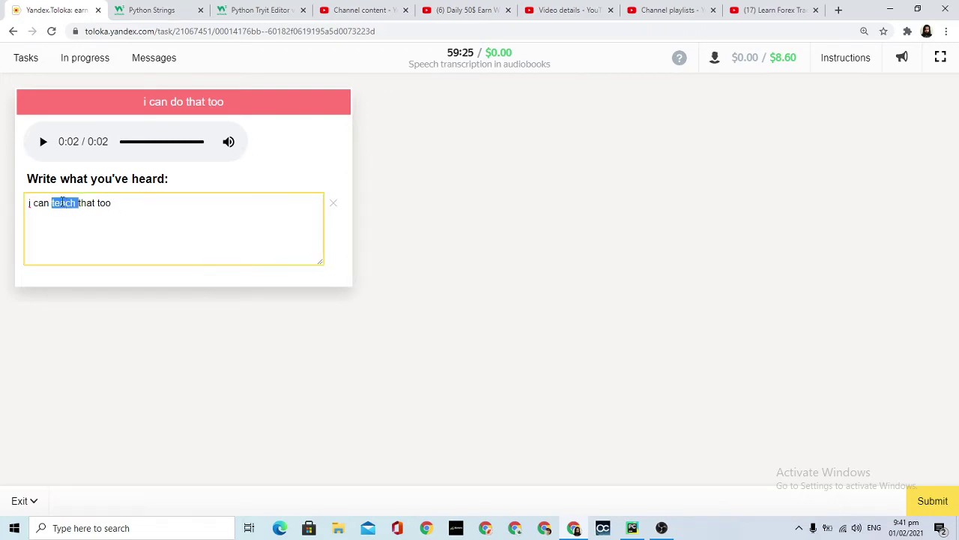
{"action": "type", "text": "do"}
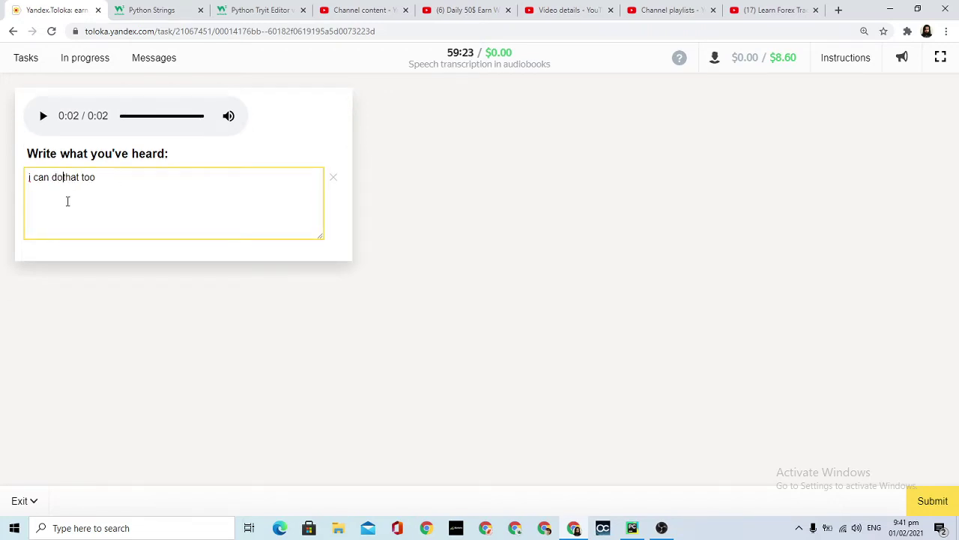
{"action": "left_click", "coordinate": [43, 117]}
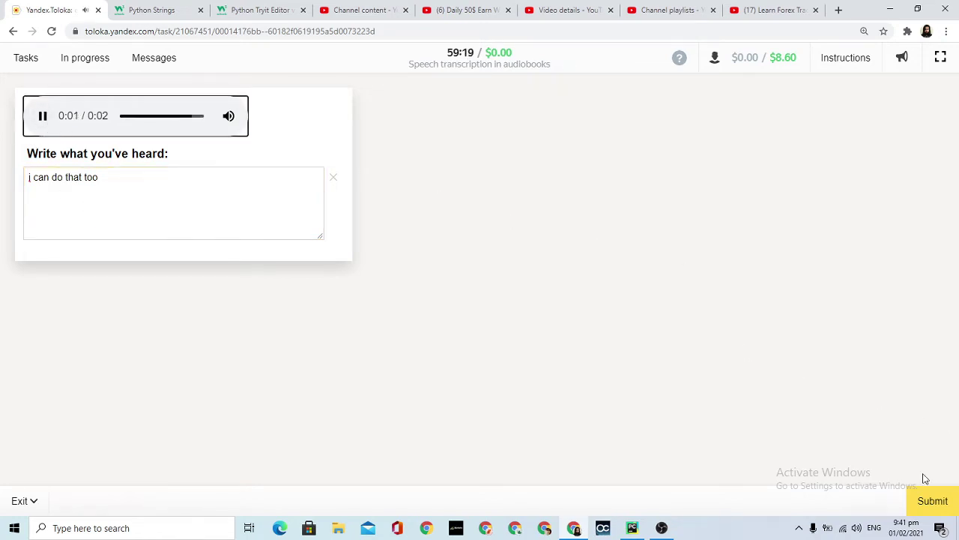
{"action": "left_click", "coordinate": [933, 502]}
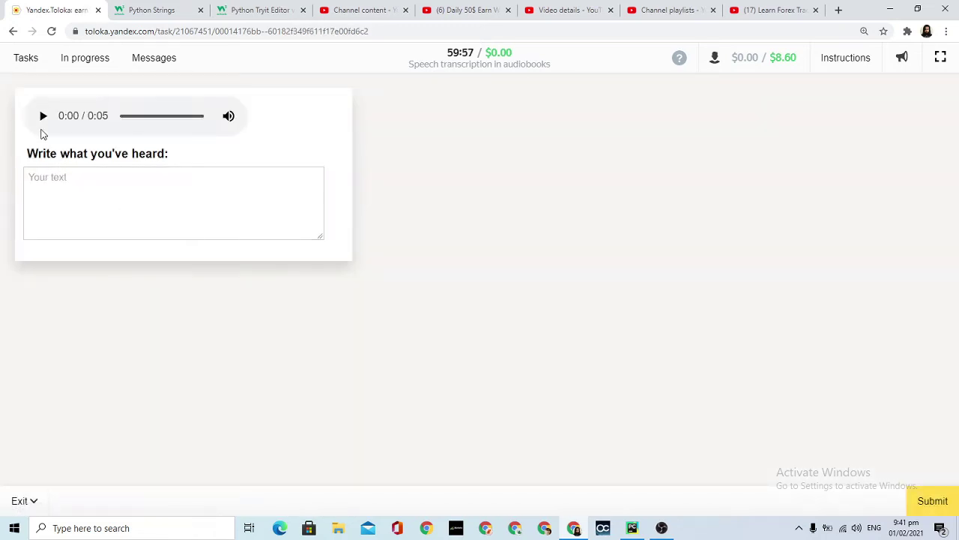
Step: Listen to the third recording, checking the speaker volume, and begin its transcription with "past the weekend"
{"action": "left_click", "coordinate": [43, 117]}
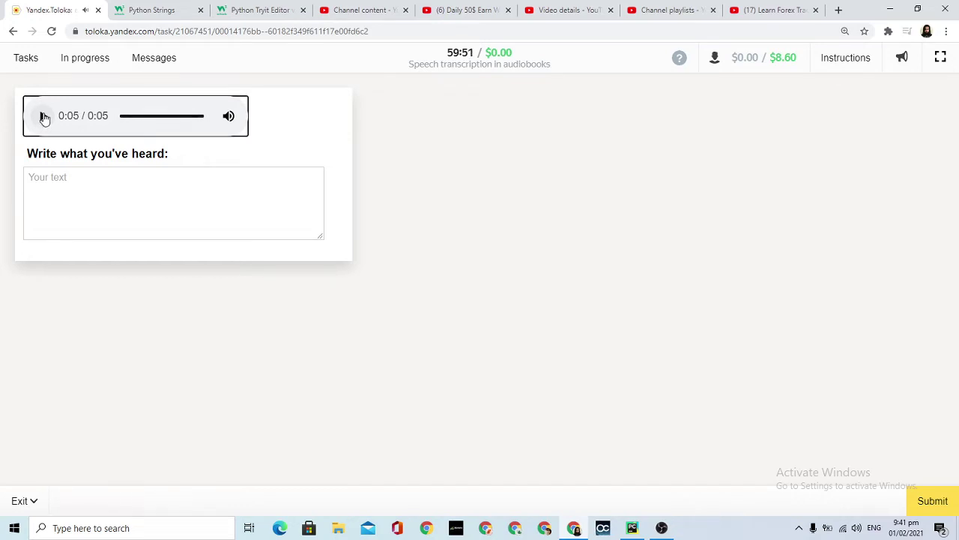
{"action": "left_click", "coordinate": [853, 523]}
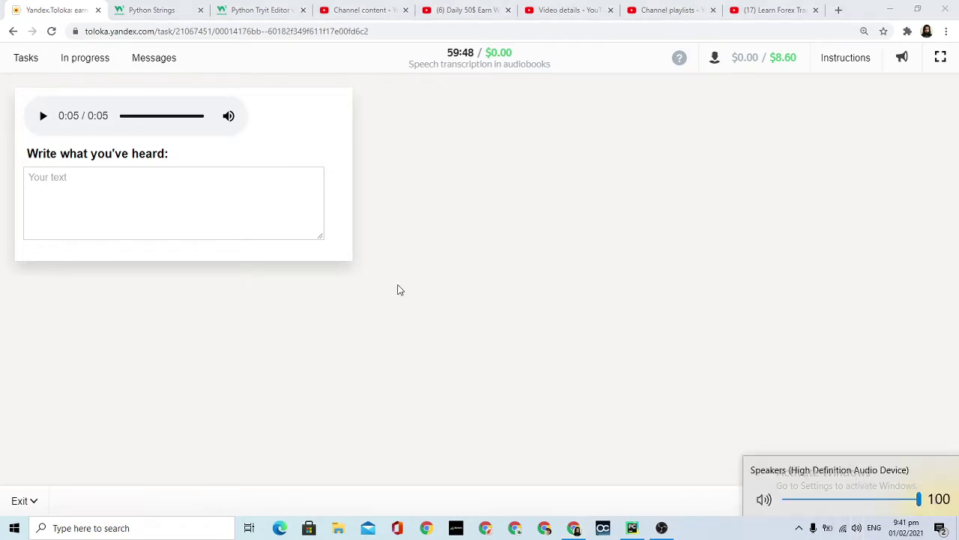
{"action": "left_click", "coordinate": [400, 290]}
{"action": "left_click", "coordinate": [42, 118]}
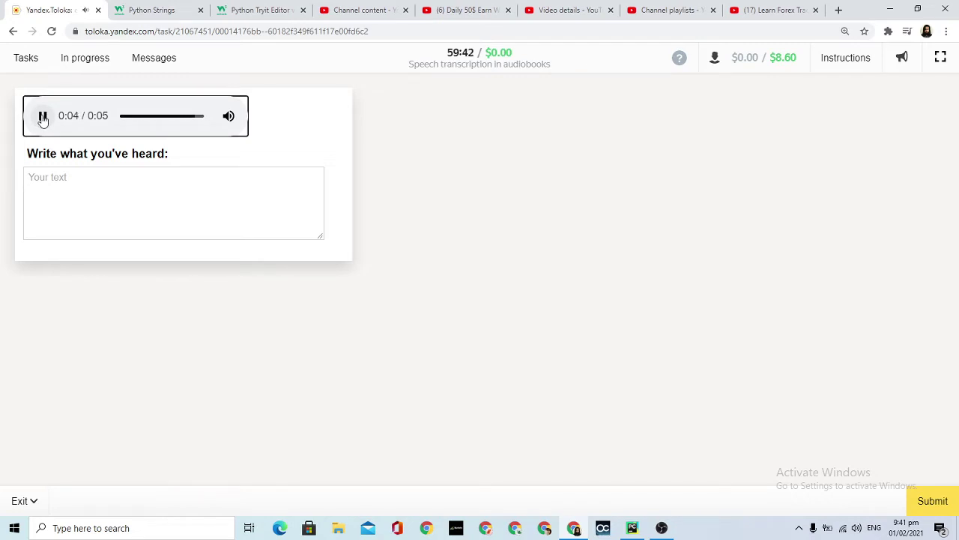
{"action": "left_click", "coordinate": [42, 117]}
{"action": "left_click", "coordinate": [43, 118]}
{"action": "left_click", "coordinate": [53, 187]}
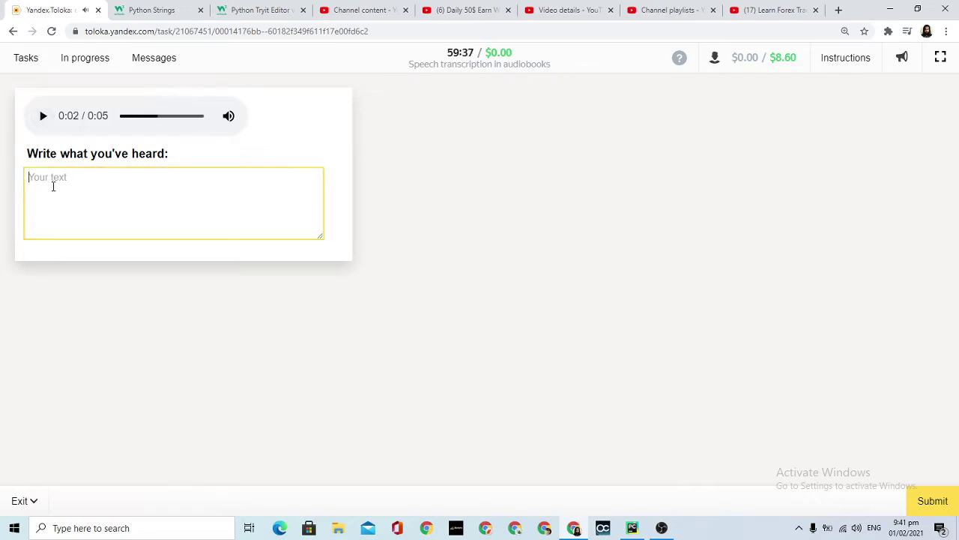
{"action": "type", "text": "past the weekent"}
{"action": "key", "text": "BackSpace"}
{"action": "type", "text": "d"}
Step: Replay the recording and extend the transcription with "and imagine ring of smoke"
{"action": "left_click", "coordinate": [43, 117]}
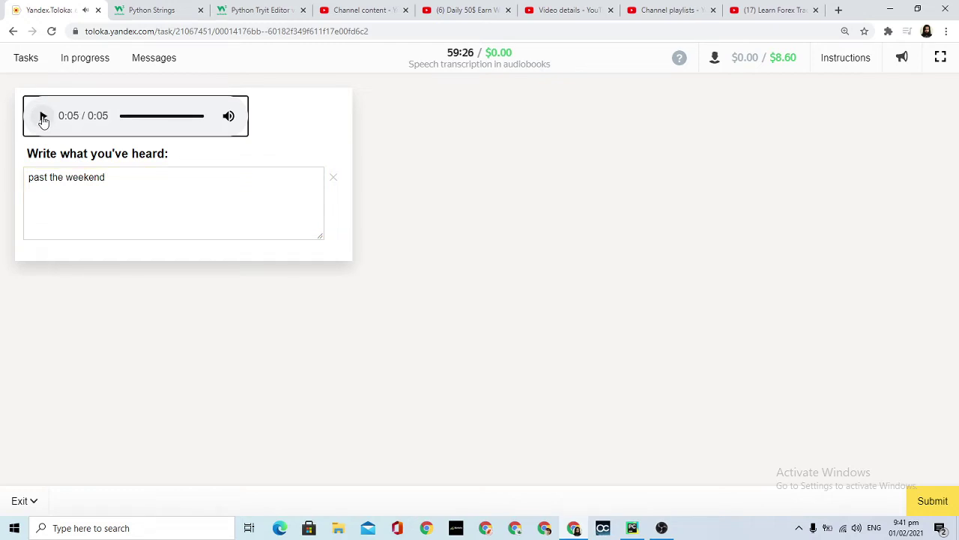
{"action": "left_click", "coordinate": [43, 118]}
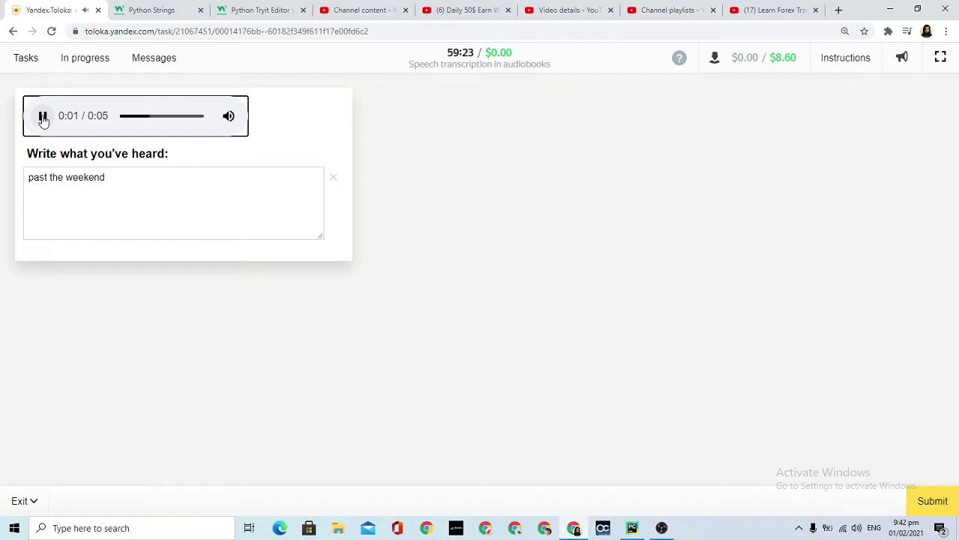
{"action": "left_click", "coordinate": [138, 188]}
{"action": "left_click", "coordinate": [122, 180]}
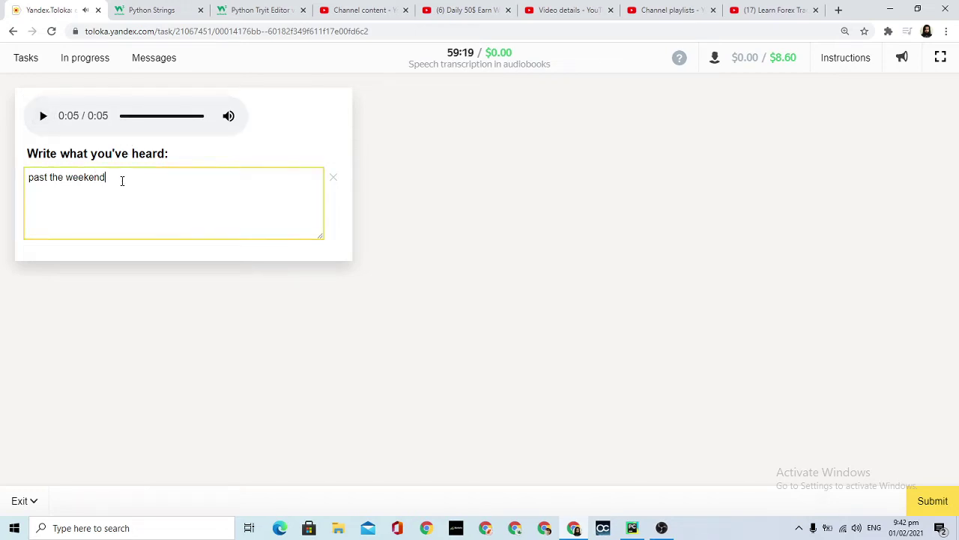
{"action": "type", "text": "and ima"}
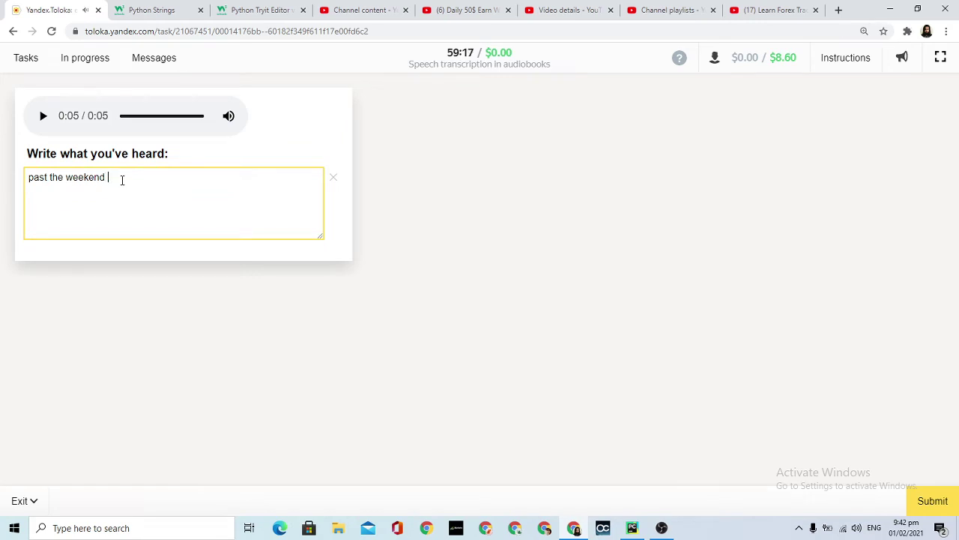
{"action": "type", "text": "gine ring of smoke"}
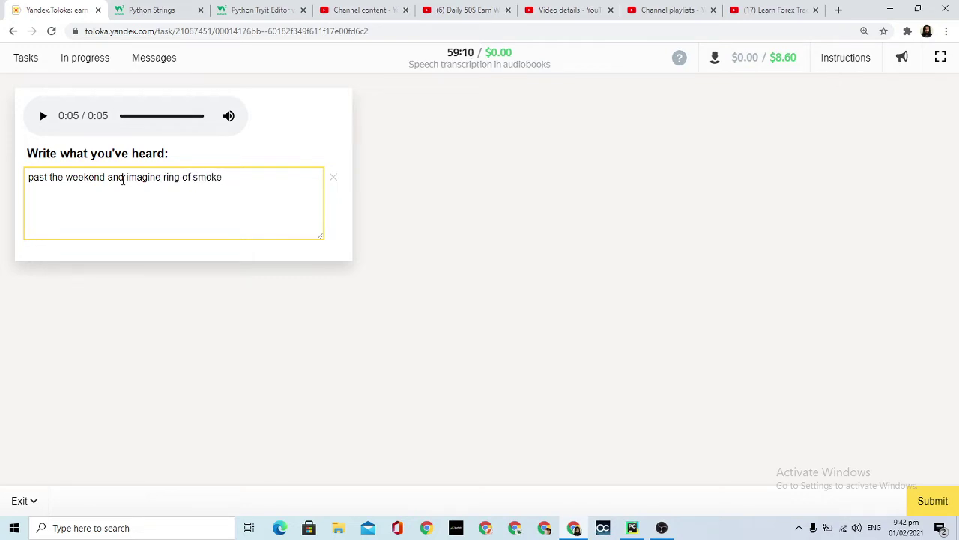
Step: Replay the third recording and insert "setburg" after "weekend" in the transcription
{"action": "left_click", "coordinate": [52, 123]}
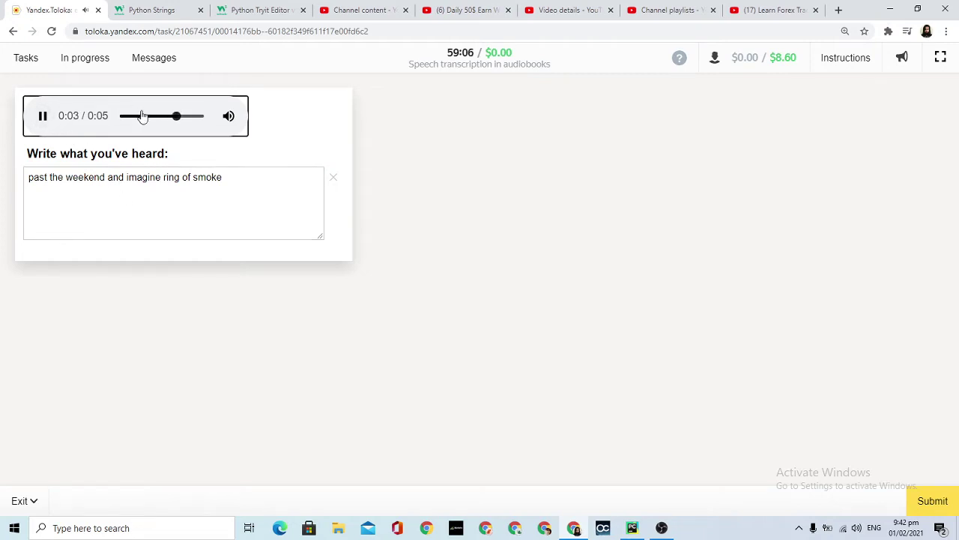
{"action": "left_click_drag", "start_coordinate": [180, 118], "coordinate": [120, 115]}
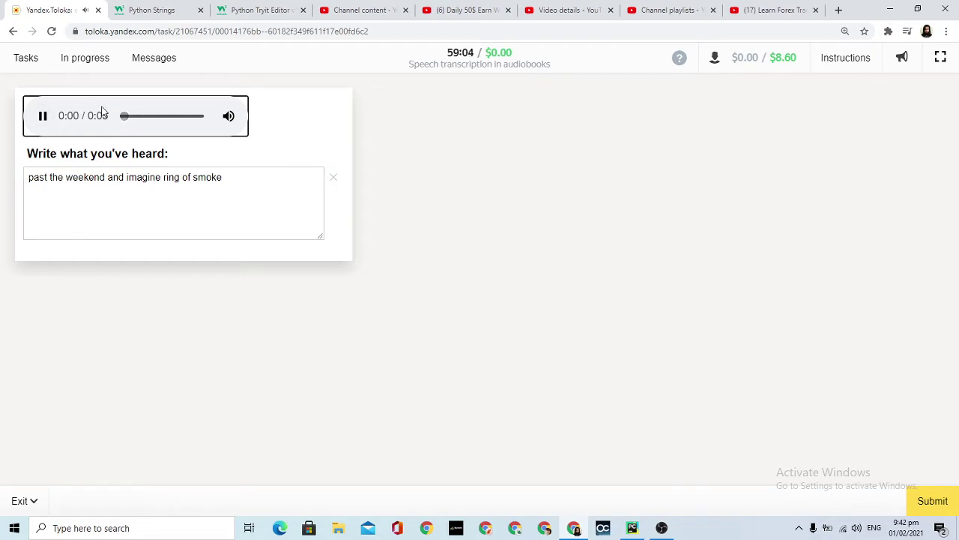
{"action": "left_click", "coordinate": [44, 120]}
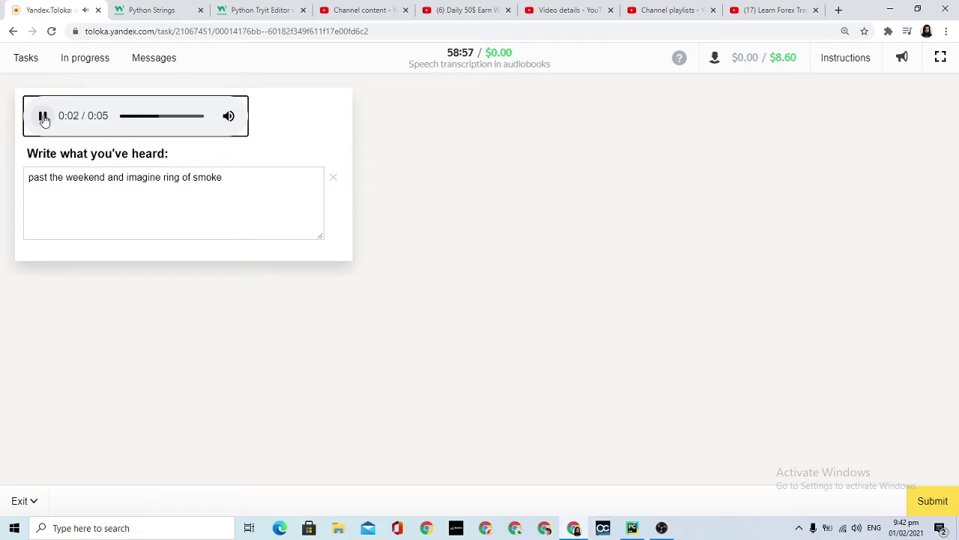
{"action": "left_click", "coordinate": [51, 116]}
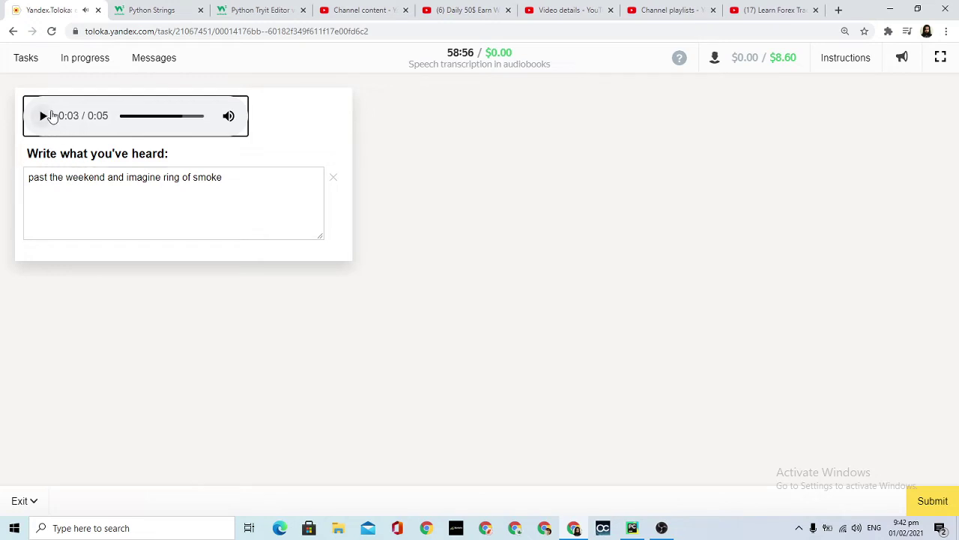
{"action": "left_click", "coordinate": [106, 176]}
{"action": "type", "text": "setbu"}
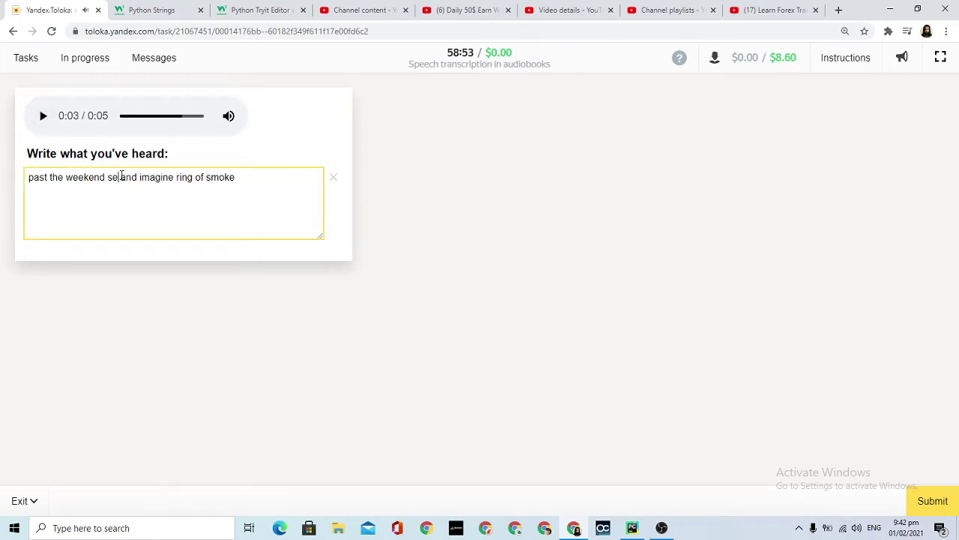
{"action": "type", "text": "rg"}
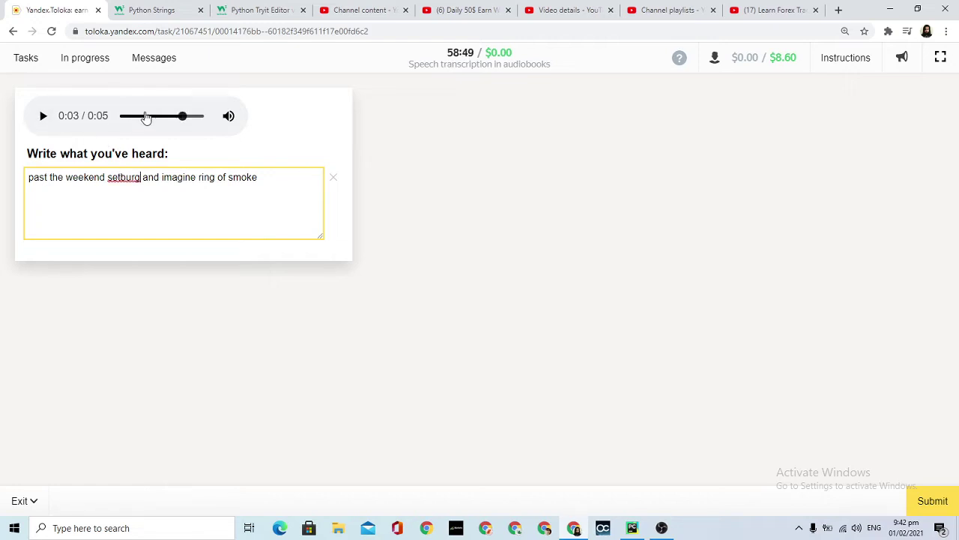
Step: Play the recording once more and submit the transcription "past the weekend setburg and imagine ring of smoke"
{"action": "left_click", "coordinate": [146, 116]}
{"action": "left_click", "coordinate": [43, 116]}
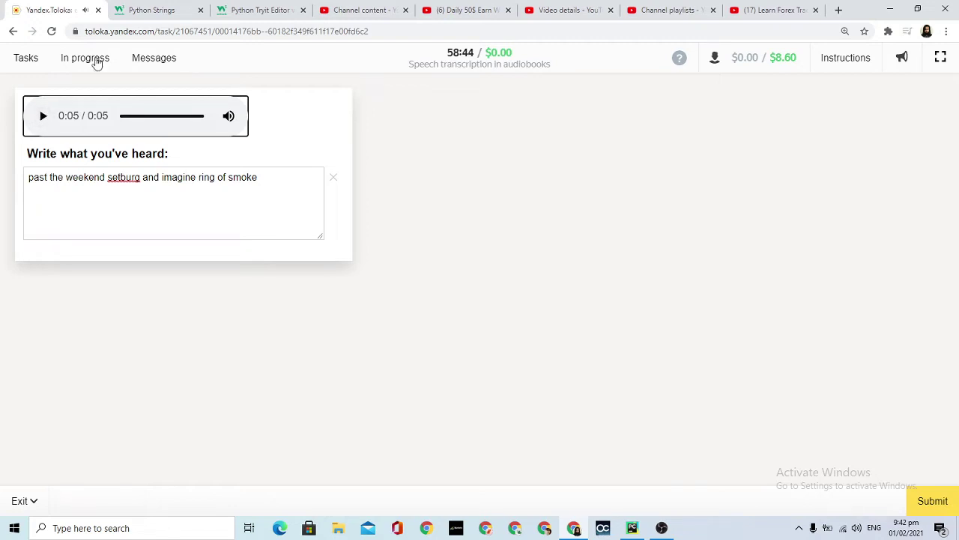
{"action": "left_click", "coordinate": [934, 501]}
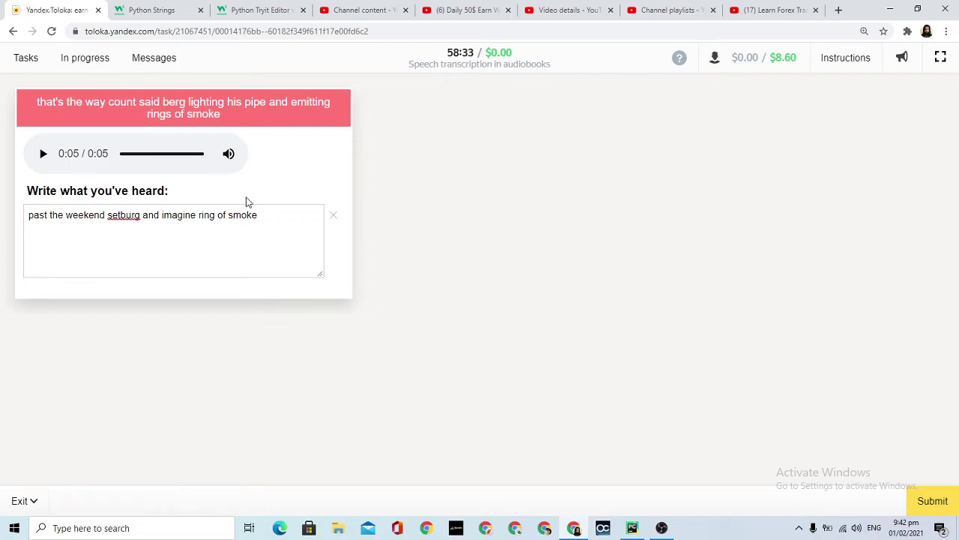
Step: Replace the transcription with the supplied text "that's the way count said berg lighting his pipe and emitting rings of smoke" and resubmit
{"action": "left_click_drag", "start_coordinate": [33, 101], "coordinate": [229, 129]}
{"action": "key", "text": "ctrl+c"}
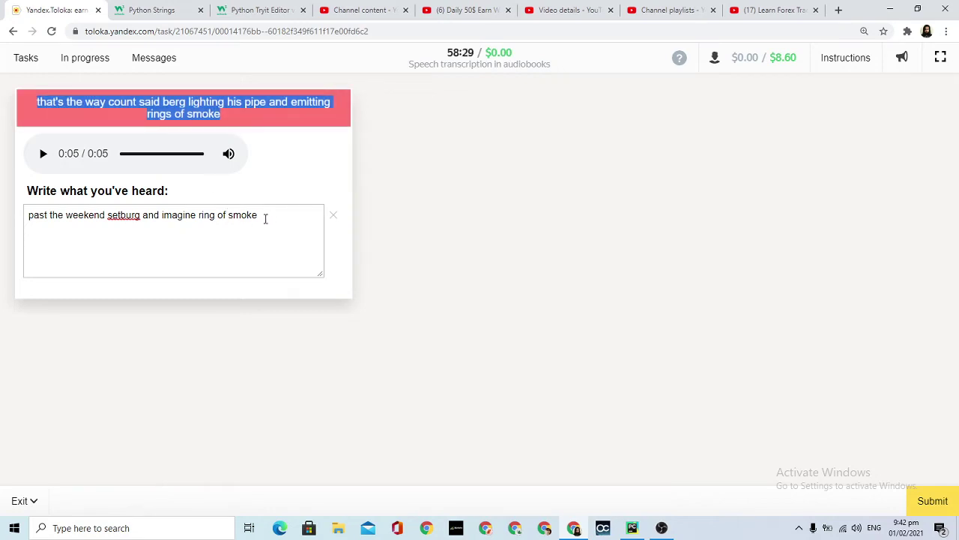
{"action": "left_click", "coordinate": [335, 217]}
{"action": "key", "text": "ctrl+v"}
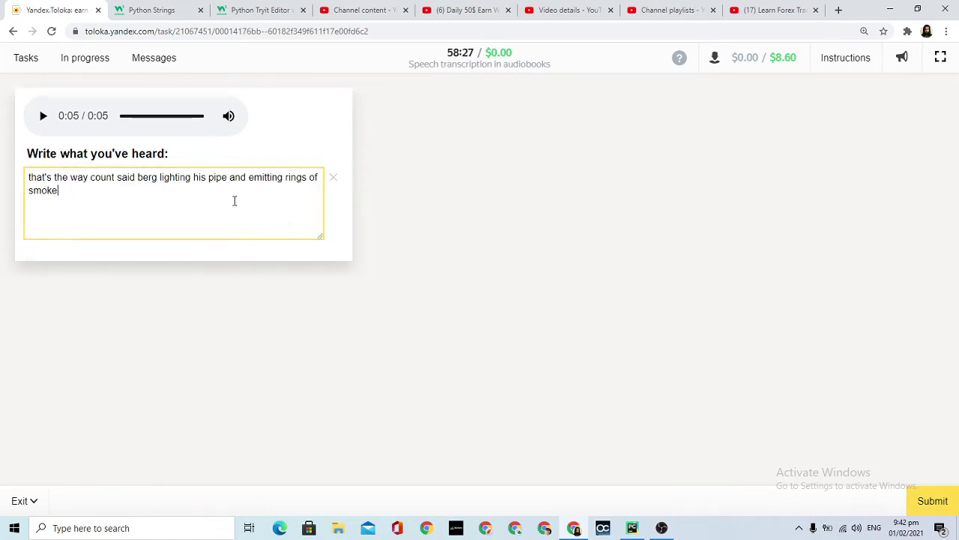
{"action": "left_click", "coordinate": [927, 505]}
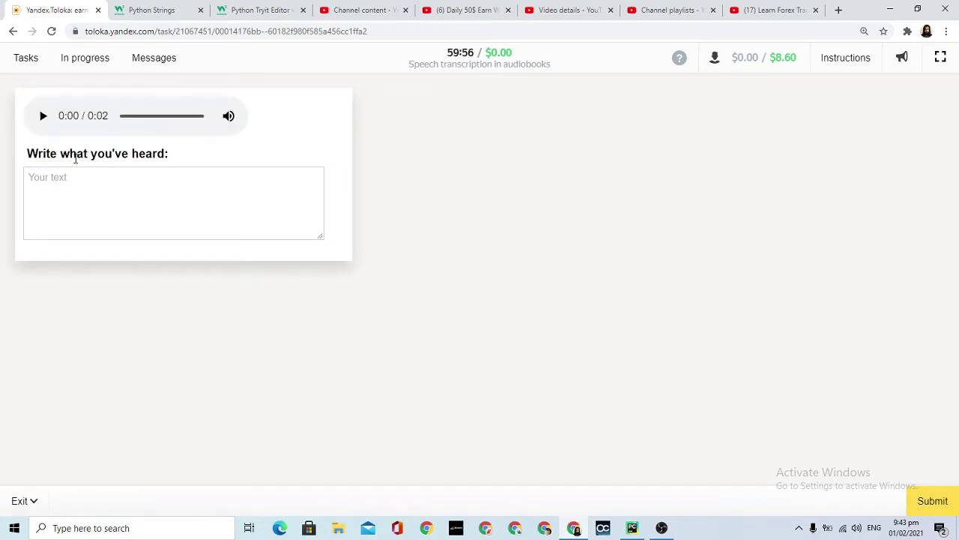
Step: Listen to the fourth recording twice, transcribe it as "where you want to go ask the boy" and submit
{"action": "left_click", "coordinate": [45, 119]}
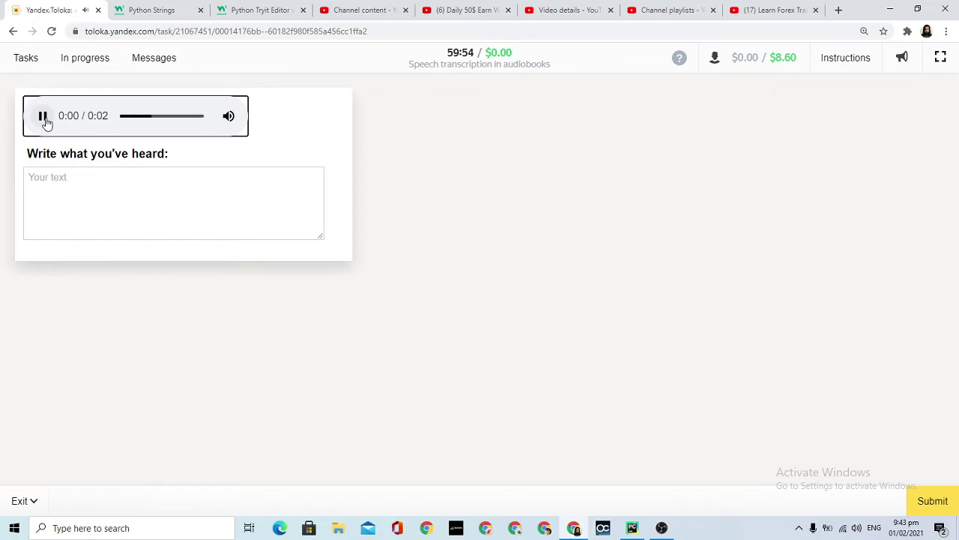
{"action": "left_click", "coordinate": [72, 186]}
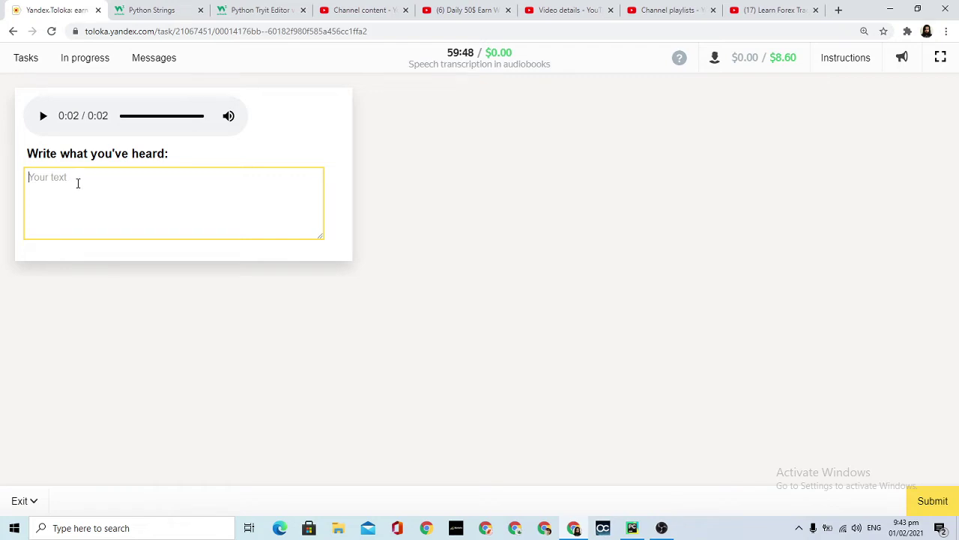
{"action": "left_click", "coordinate": [42, 118]}
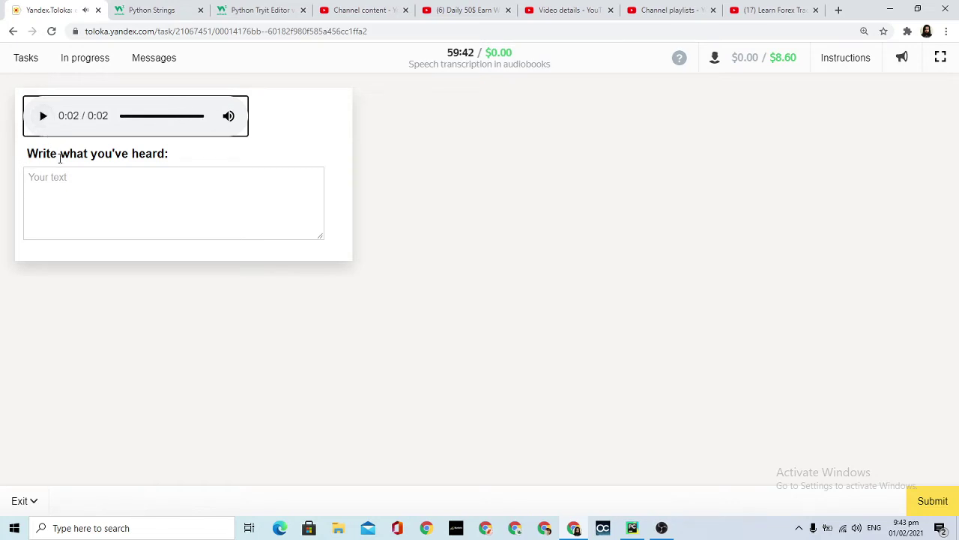
{"action": "left_click", "coordinate": [76, 190]}
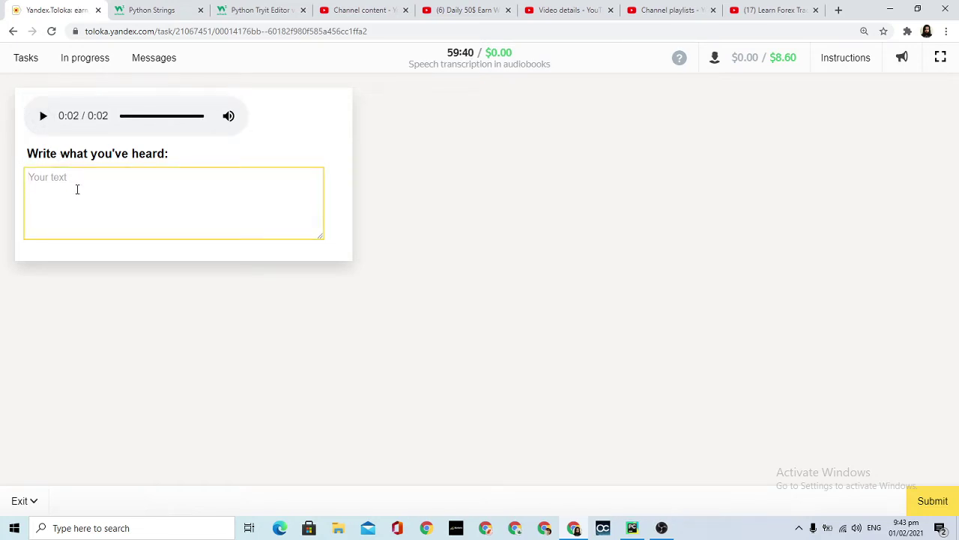
{"action": "type", "text": "where you want to go ask "}
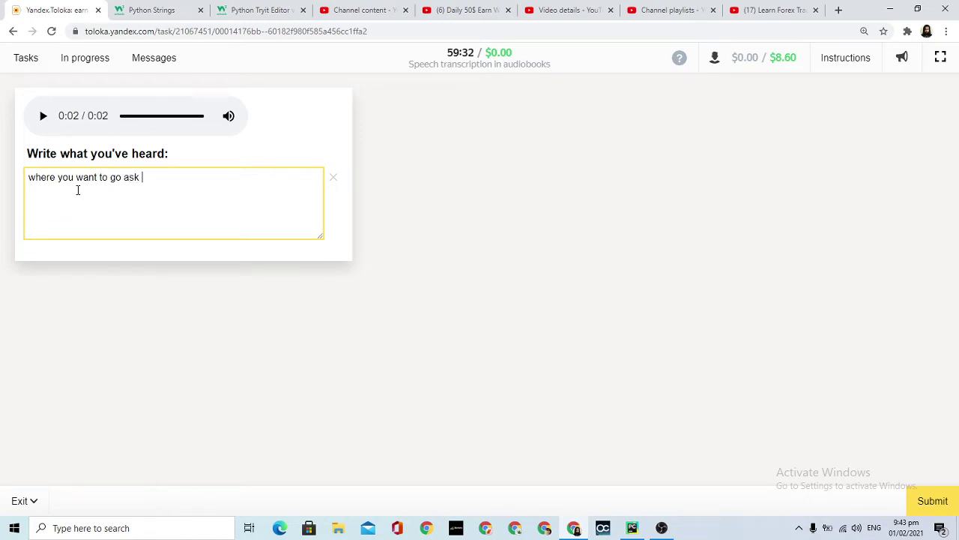
{"action": "type", "text": "the boy"}
{"action": "left_click", "coordinate": [928, 502]}
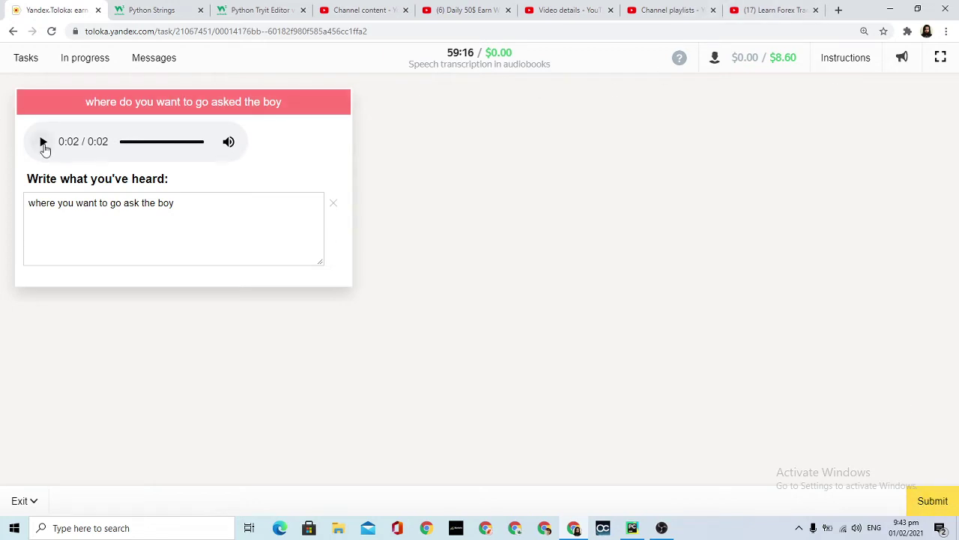
Step: Replay the recording, correct the transcription by adding "do" before "you" and changing "ask" to "asked", and resubmit
{"action": "left_click", "coordinate": [43, 142]}
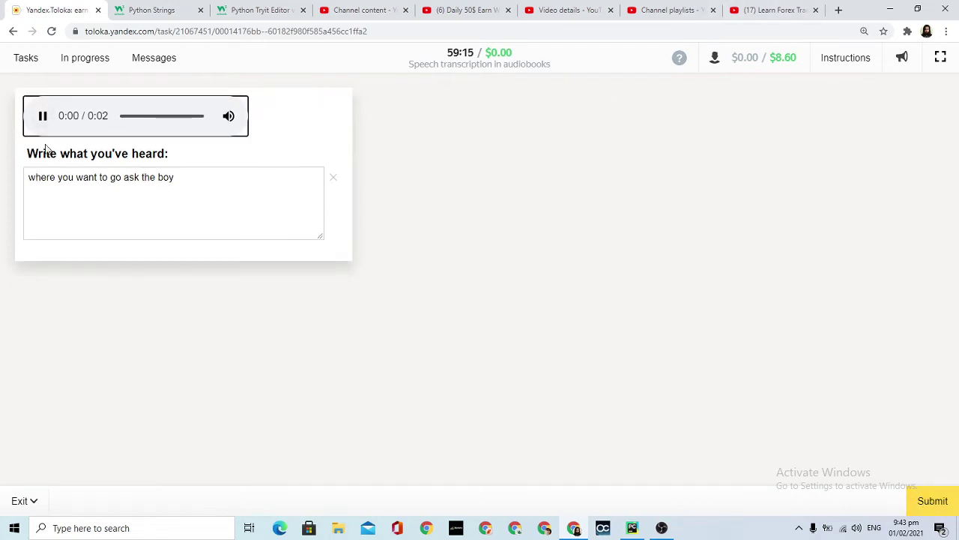
{"action": "left_click", "coordinate": [61, 180]}
{"action": "type", "text": "do"}
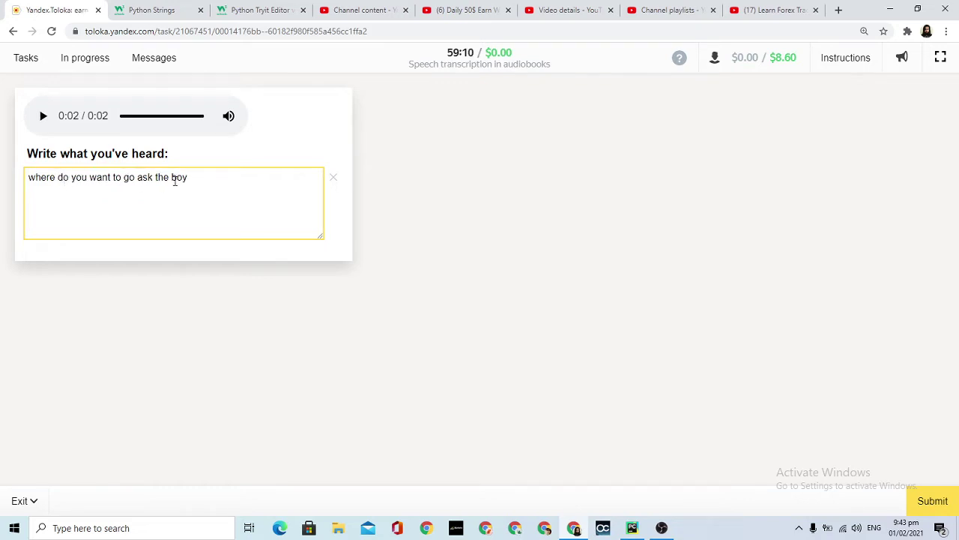
{"action": "type", "text": "ed"}
{"action": "left_click", "coordinate": [930, 497]}
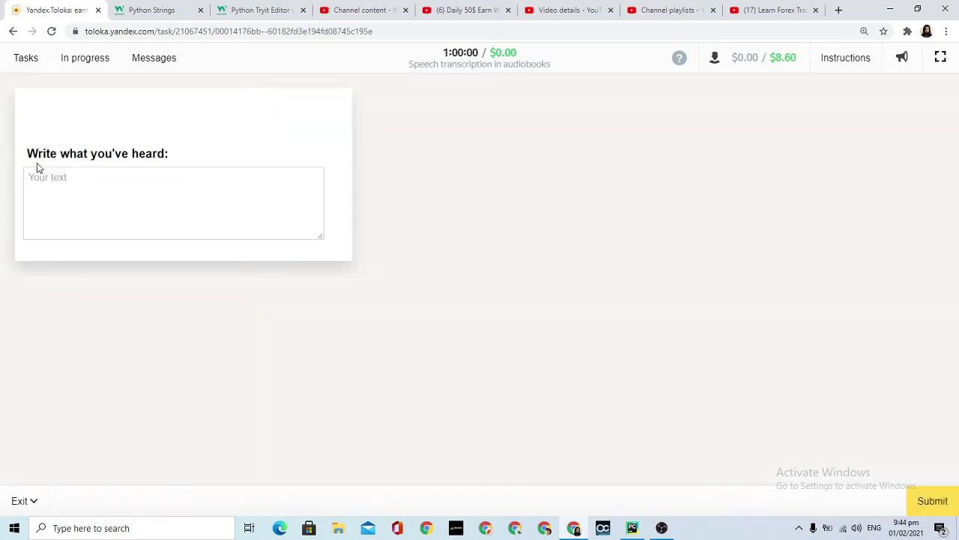
Step: Listen to the fifth recording, replay its opening and begin the transcription with "oh make as rich"
{"action": "left_click", "coordinate": [43, 116]}
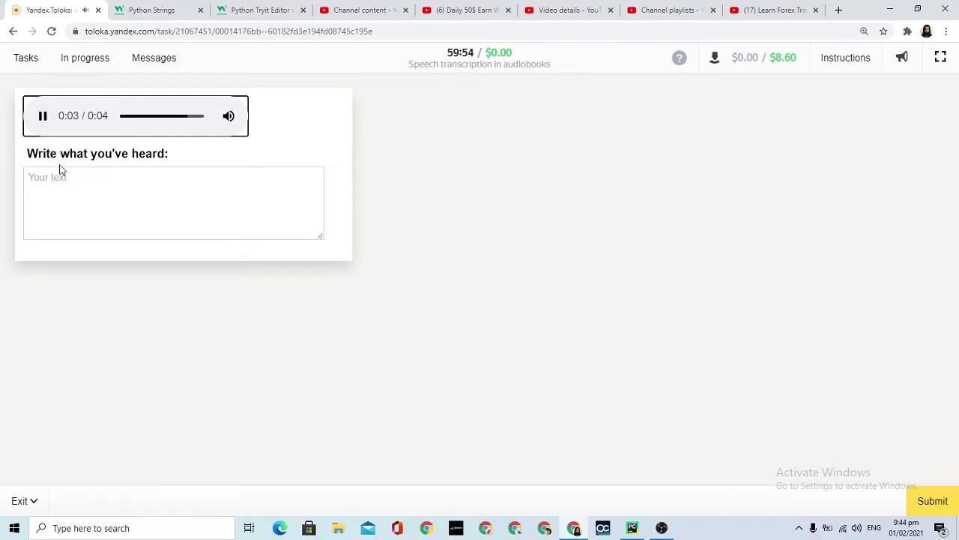
{"action": "left_click", "coordinate": [43, 120]}
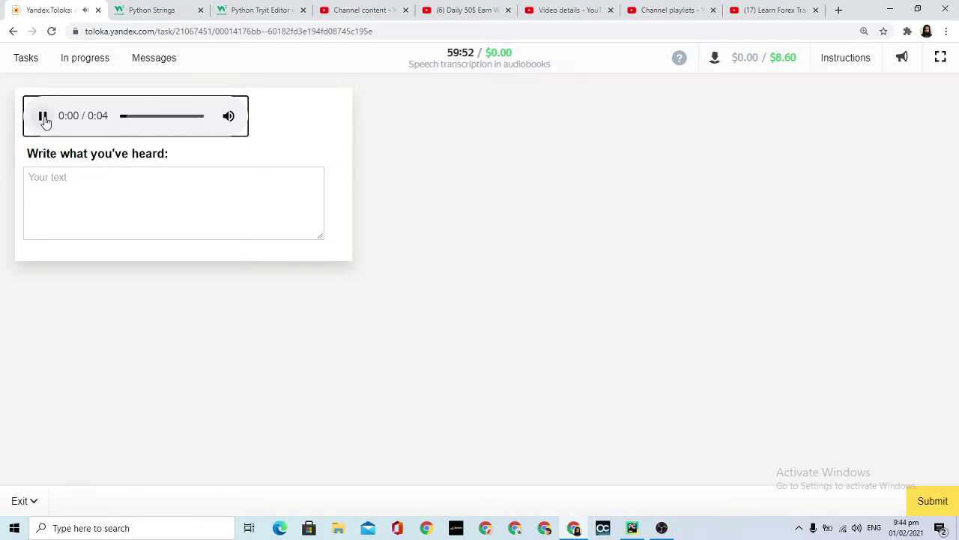
{"action": "left_click", "coordinate": [43, 121]}
{"action": "left_click", "coordinate": [56, 174]}
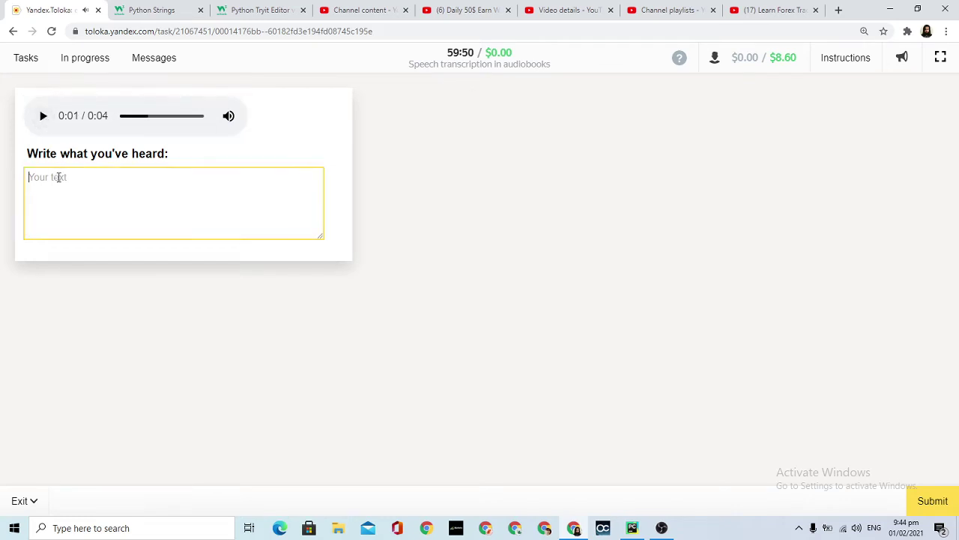
{"action": "type", "text": "oh make as rich"}
Step: Play the fifth recording again and extend the transcription with "and you can kiss a book"
{"action": "left_click", "coordinate": [45, 122]}
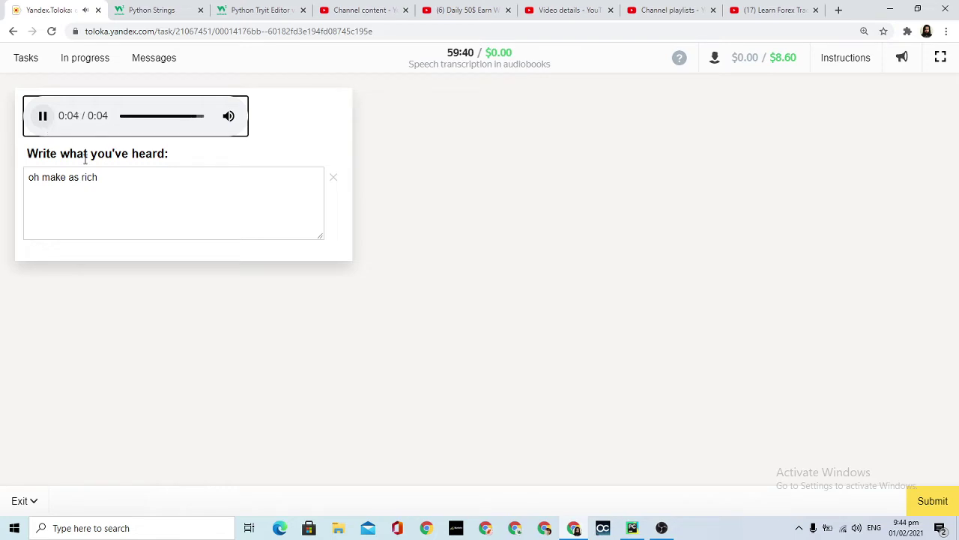
{"action": "left_click", "coordinate": [140, 175]}
{"action": "type", "text": "and "}
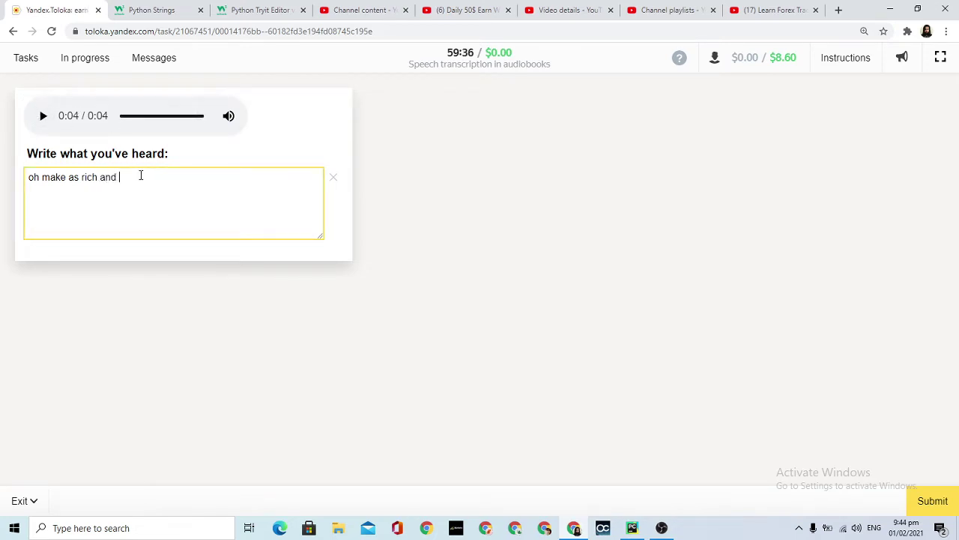
{"action": "type", "text": "you can kiss a book"}
Step: Replay the first part of the recording and insert "i does not like it" before "you can kiss"
{"action": "left_click", "coordinate": [43, 117]}
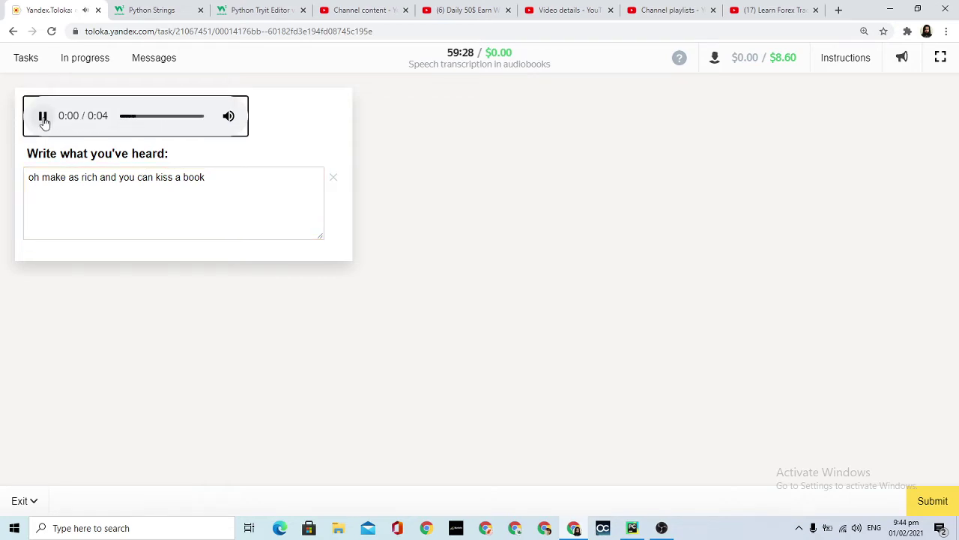
{"action": "left_click", "coordinate": [43, 118]}
{"action": "left_click", "coordinate": [120, 177]}
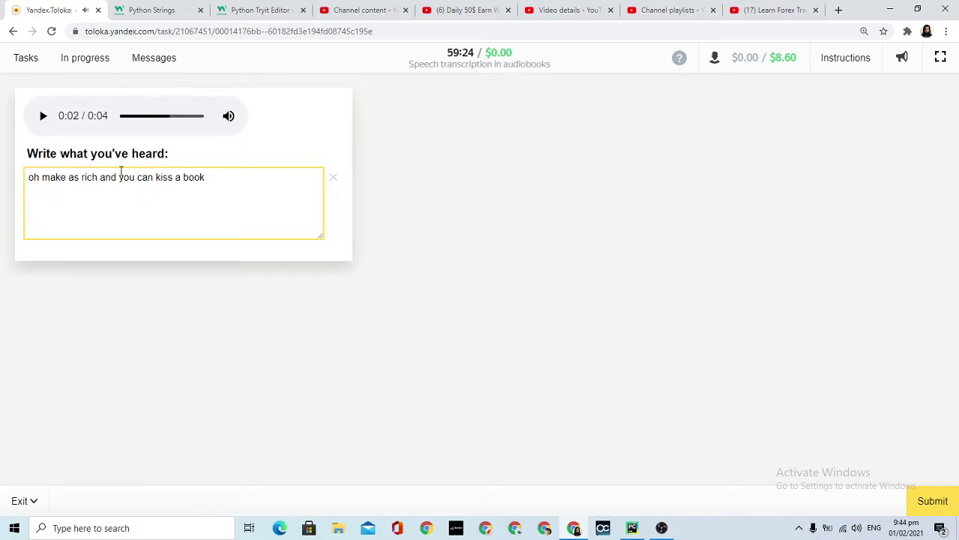
{"action": "type", "text": "does"}
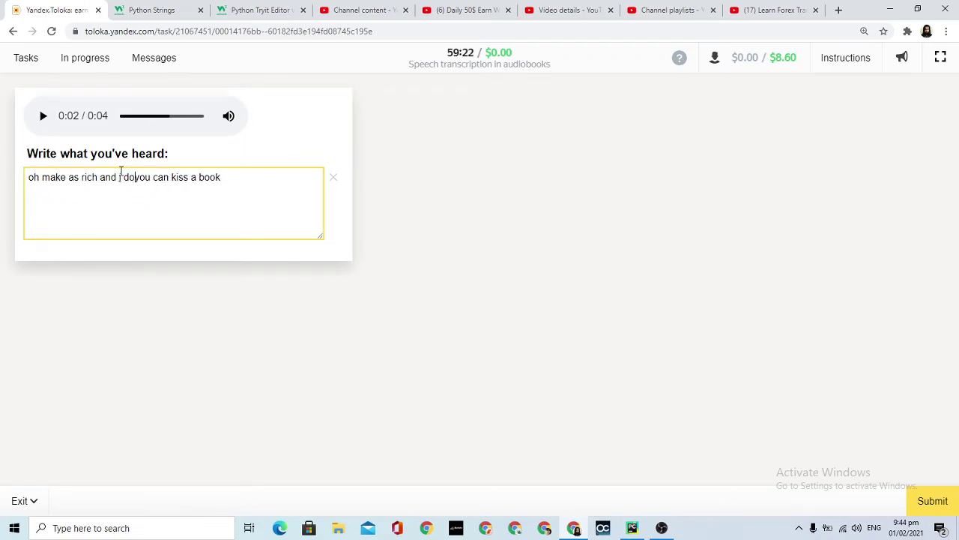
{"action": "type", "text": " not "}
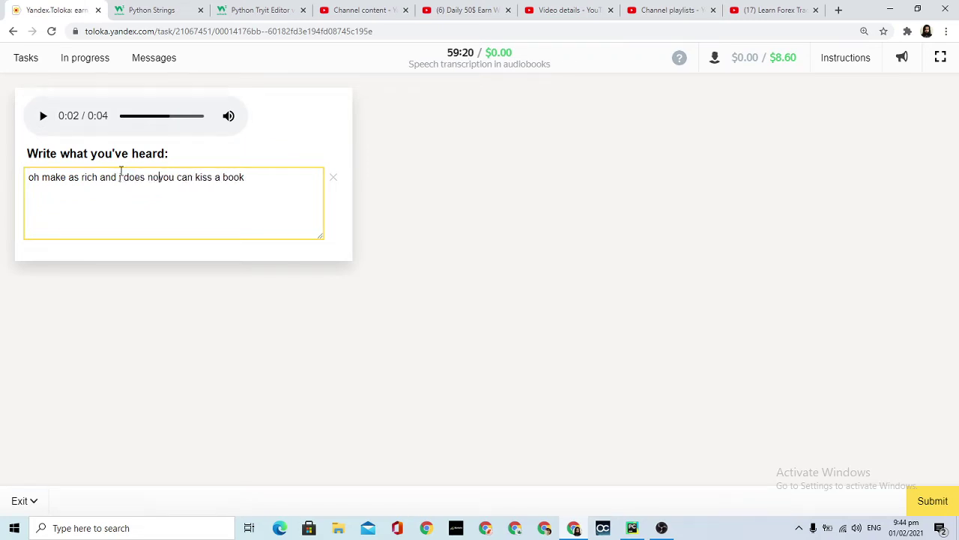
{"action": "type", "text": "like it"}
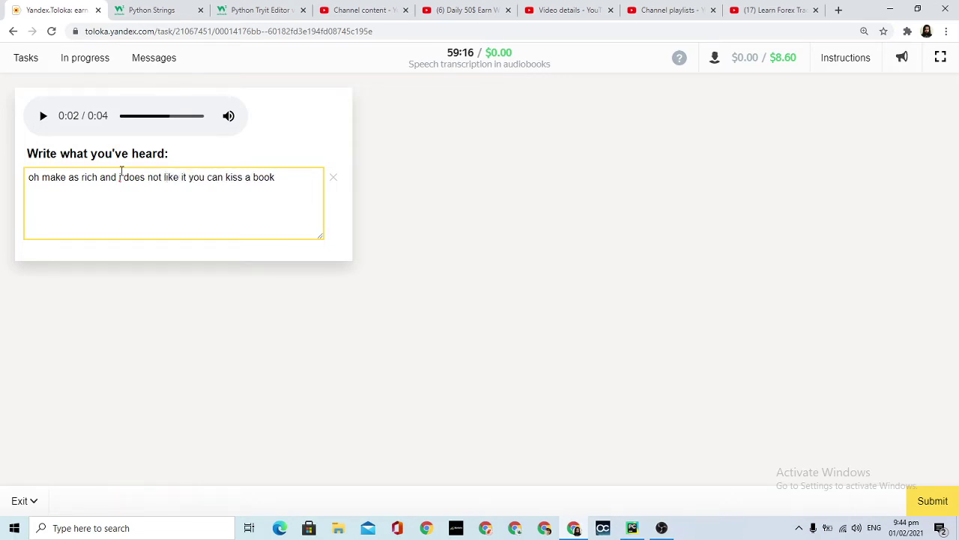
Step: Replay the recording twice, change "kiss" to "kissed", append "on net" to the transcription and submit it
{"action": "left_click", "coordinate": [42, 116]}
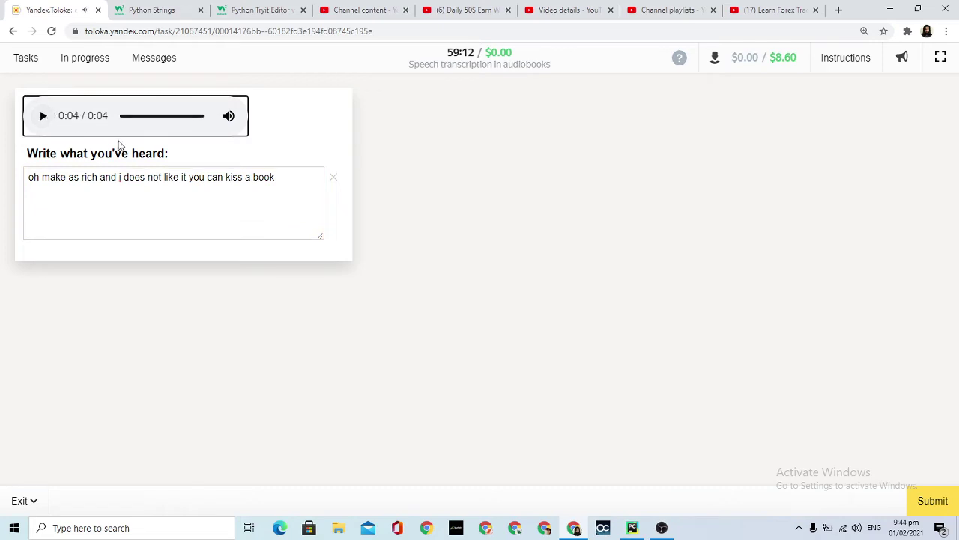
{"action": "left_click", "coordinate": [45, 122]}
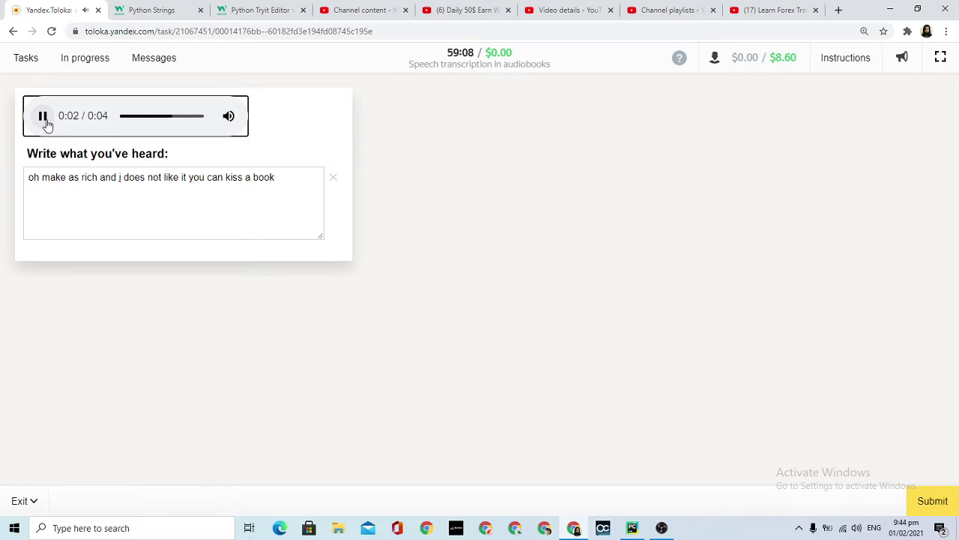
{"action": "left_click", "coordinate": [242, 177]}
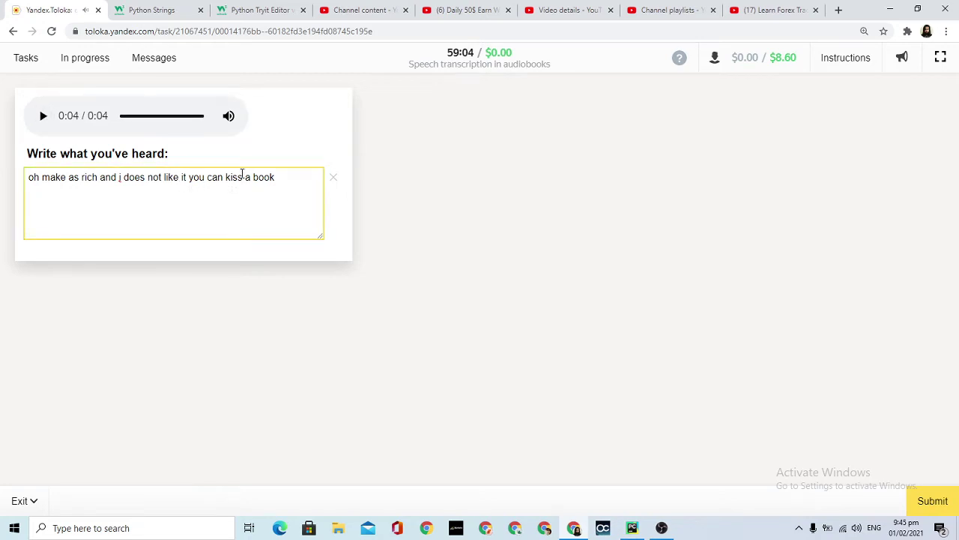
{"action": "type", "text": "ed"}
{"action": "key", "text": "End"}
{"action": "type", "text": "on "}
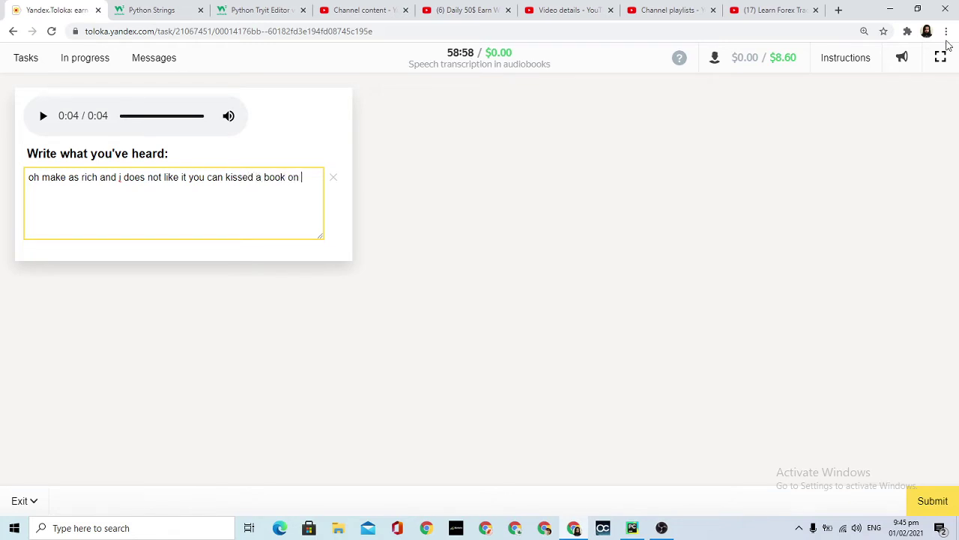
{"action": "type", "text": "net"}
{"action": "left_click", "coordinate": [918, 491]}
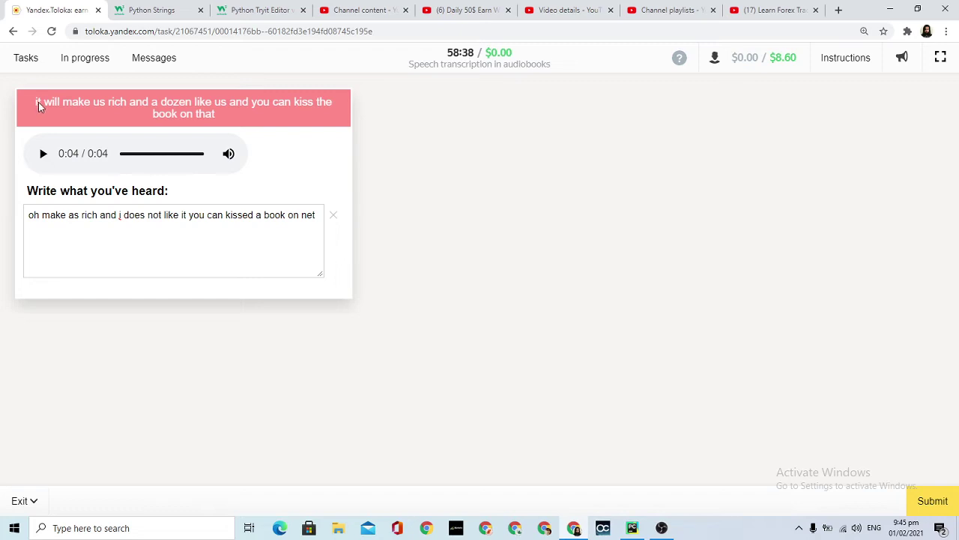
Step: Replace the transcription with the supplied answer "it will make us rich and a dozen like us and you can kiss the book on that" and submit it
{"action": "left_click_drag", "start_coordinate": [37, 101], "coordinate": [218, 129]}
{"action": "key", "text": "ctrl+c"}
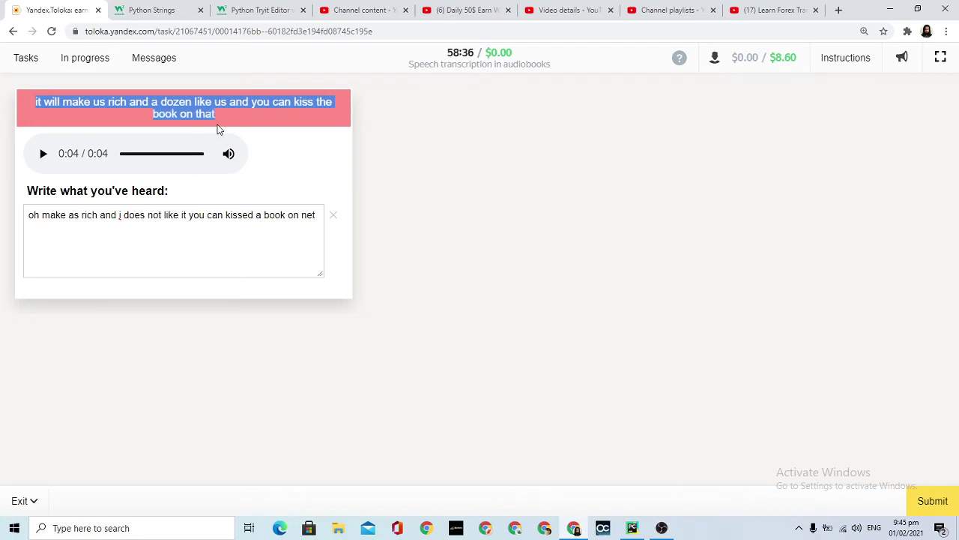
{"action": "left_click", "coordinate": [332, 215]}
{"action": "key", "text": "ctrl+v"}
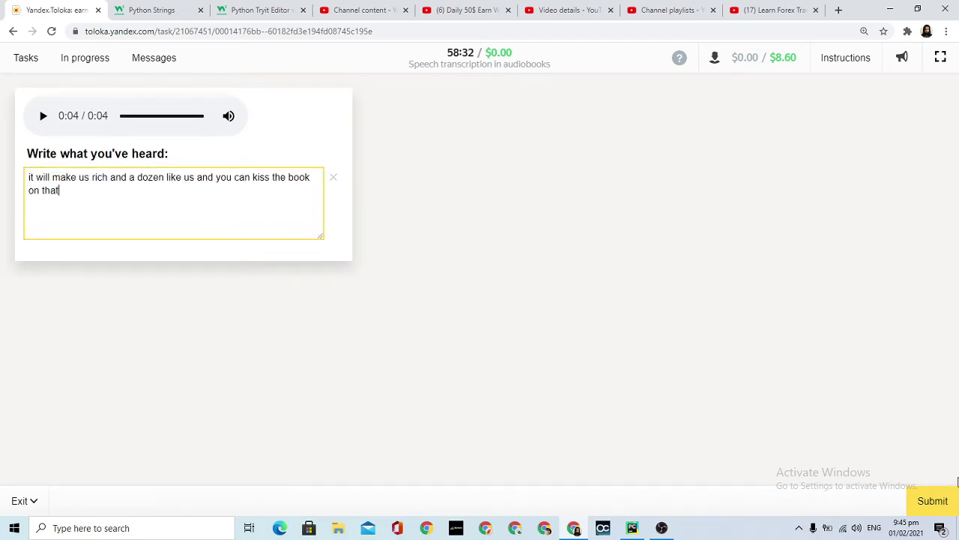
{"action": "left_click", "coordinate": [937, 503]}
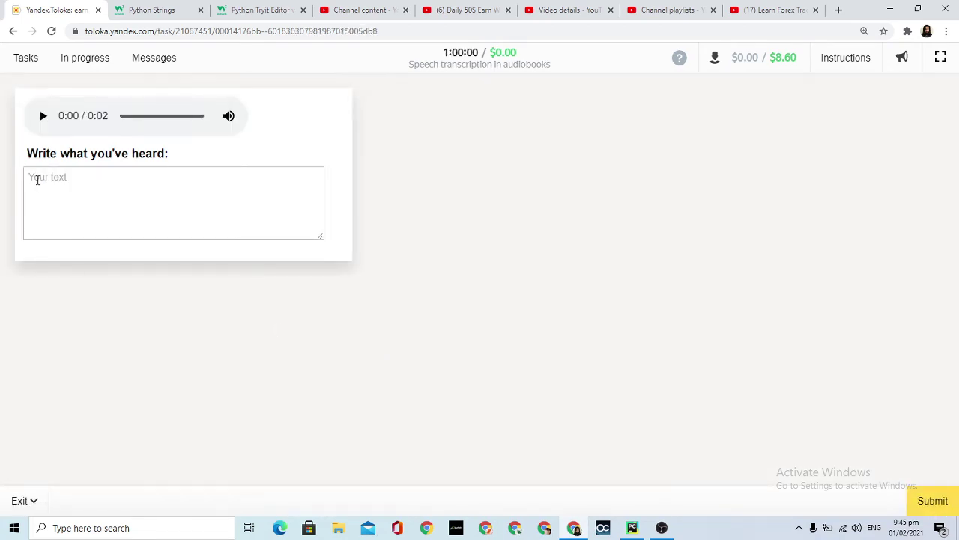
Step: Listen to the sixth recording several times and transcribe it as "alas poured your egg"
{"action": "left_click", "coordinate": [48, 127]}
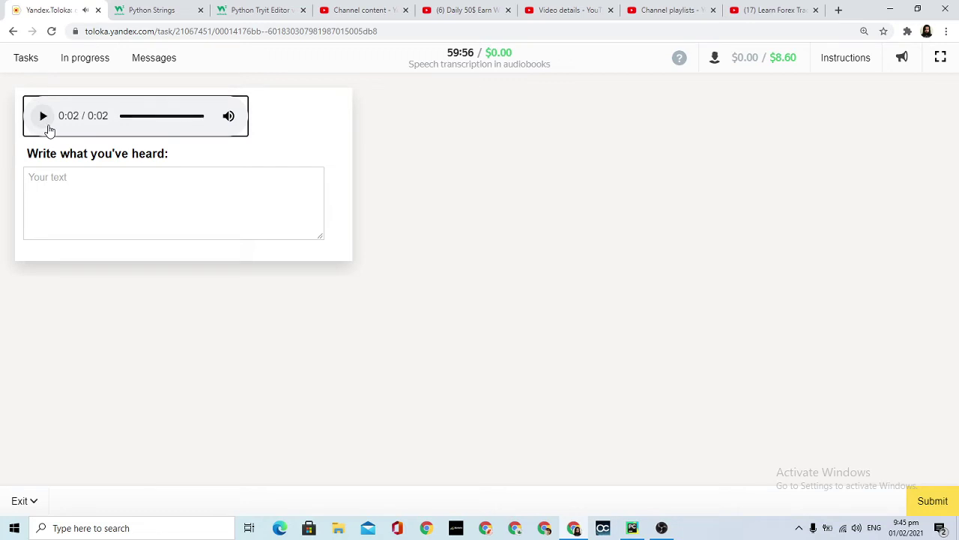
{"action": "left_click", "coordinate": [43, 117]}
{"action": "left_click", "coordinate": [47, 129]}
{"action": "left_click", "coordinate": [43, 117]}
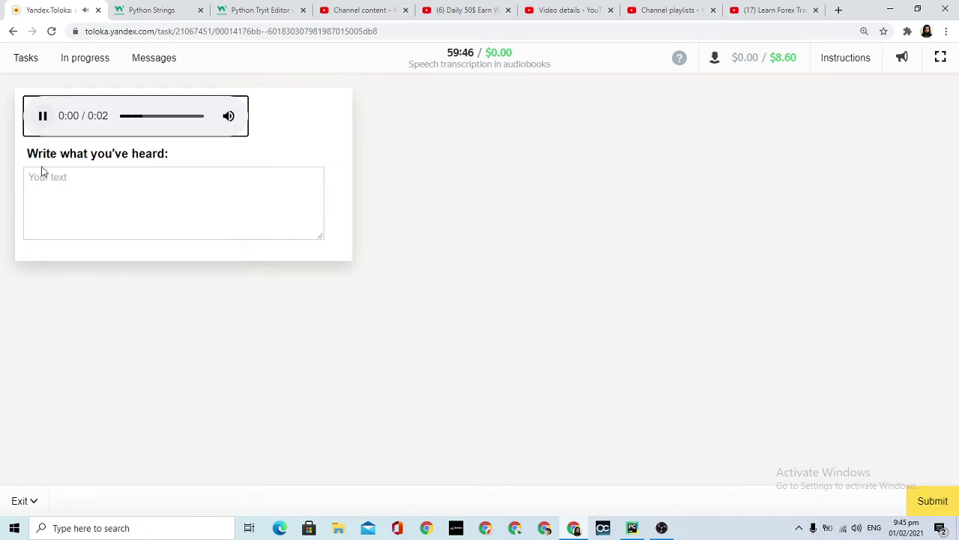
{"action": "left_click", "coordinate": [58, 182]}
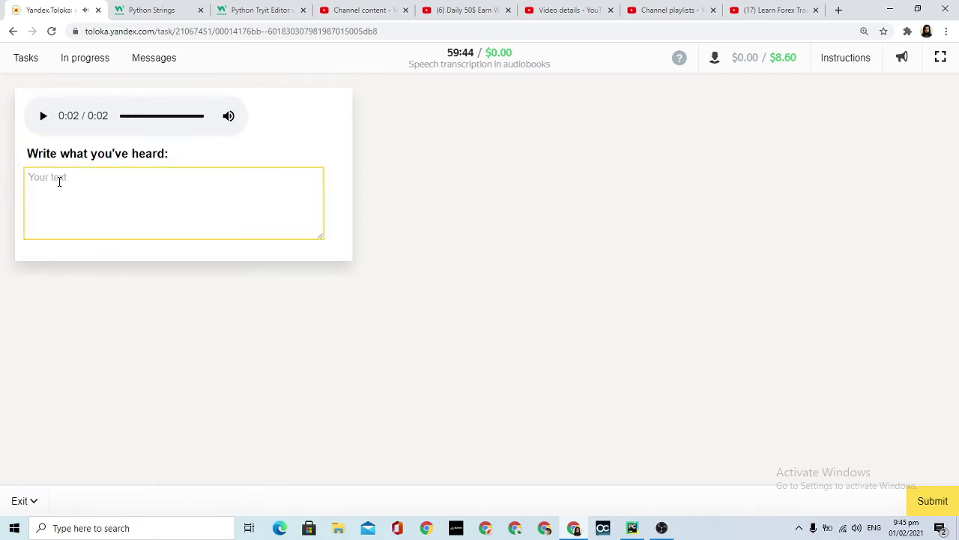
{"action": "type", "text": "las"}
{"action": "key", "text": "BackSpace"}
{"action": "key", "text": "BackSpace"}
{"action": "key", "text": "BackSpace"}
{"action": "key", "text": "BackSpace"}
{"action": "type", "text": "ala"}
{"action": "type", "text": "s pu"}
{"action": "type", "text": "ured you"}
{"action": "type", "text": "r egg"}
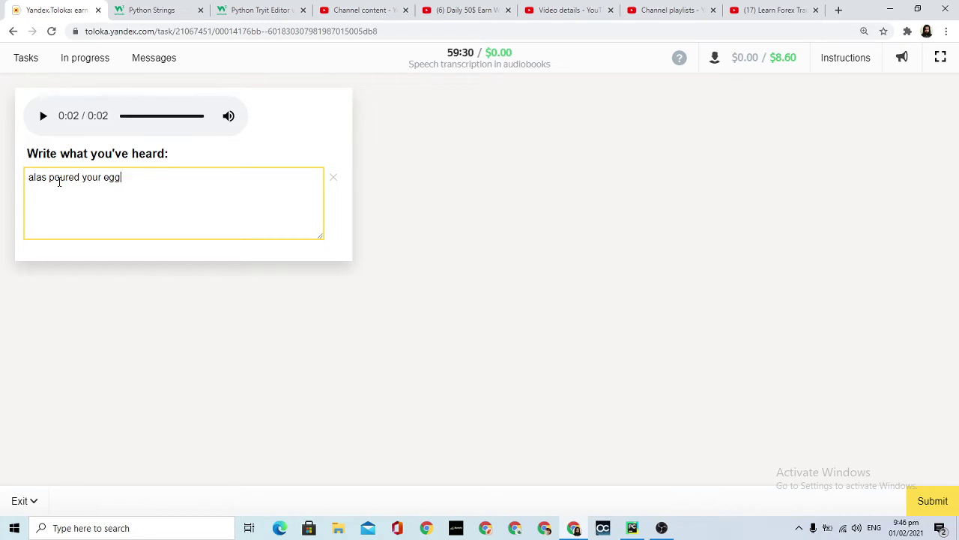
Step: Search Google for "poured meaning" in a new tab, then return to the Toloka task and submit the transcription
{"action": "left_click", "coordinate": [841, 13]}
{"action": "type", "text": "pu"}
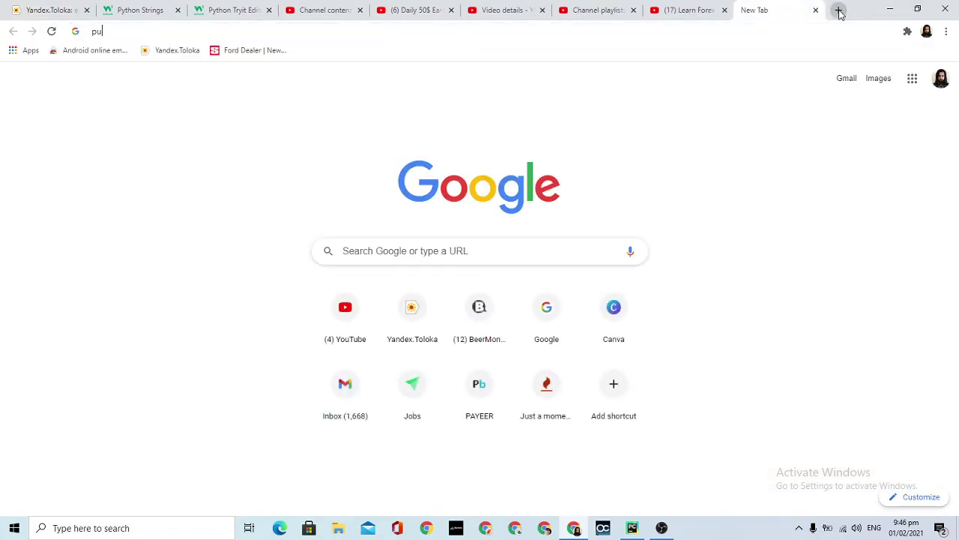
{"action": "key", "text": "BackSpace"}
{"action": "type", "text": "our"}
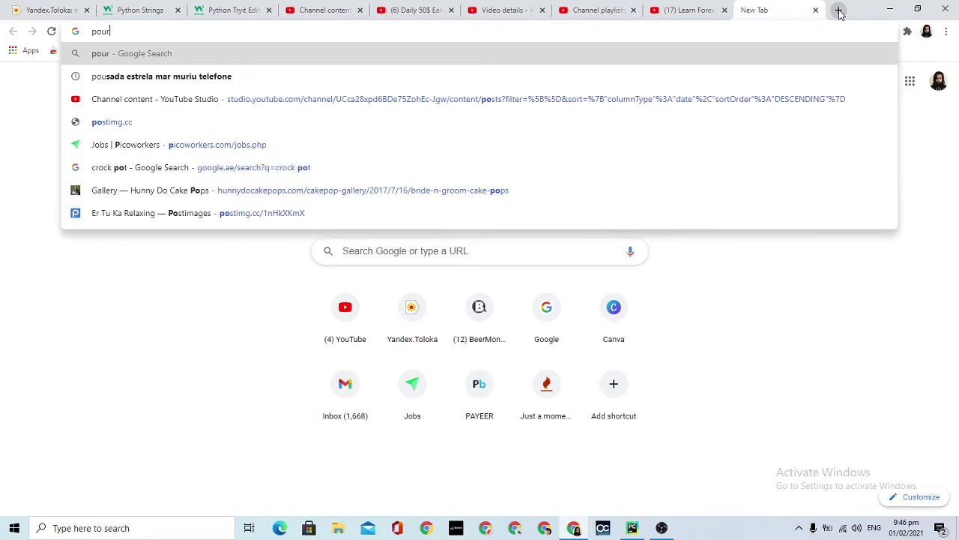
{"action": "type", "text": "ed meaning"}
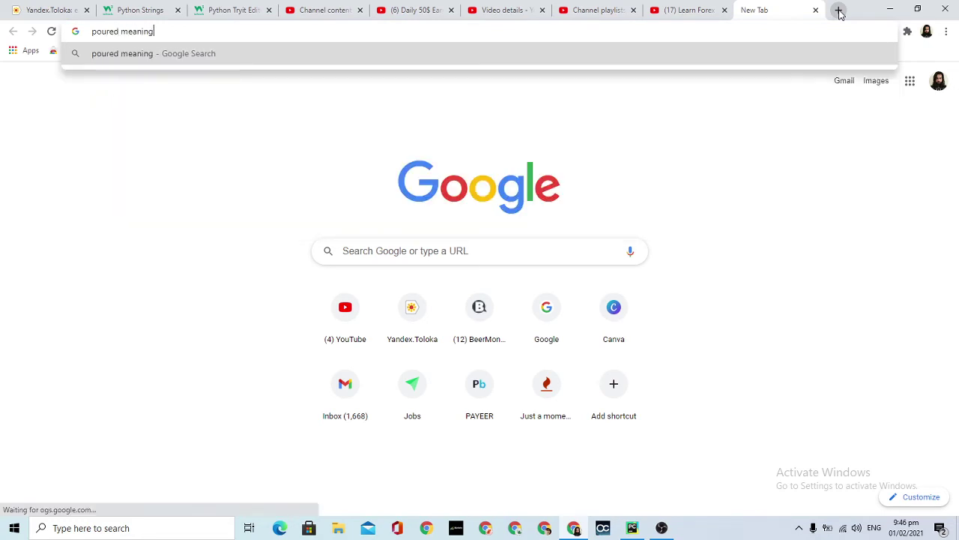
{"action": "key", "text": "Return"}
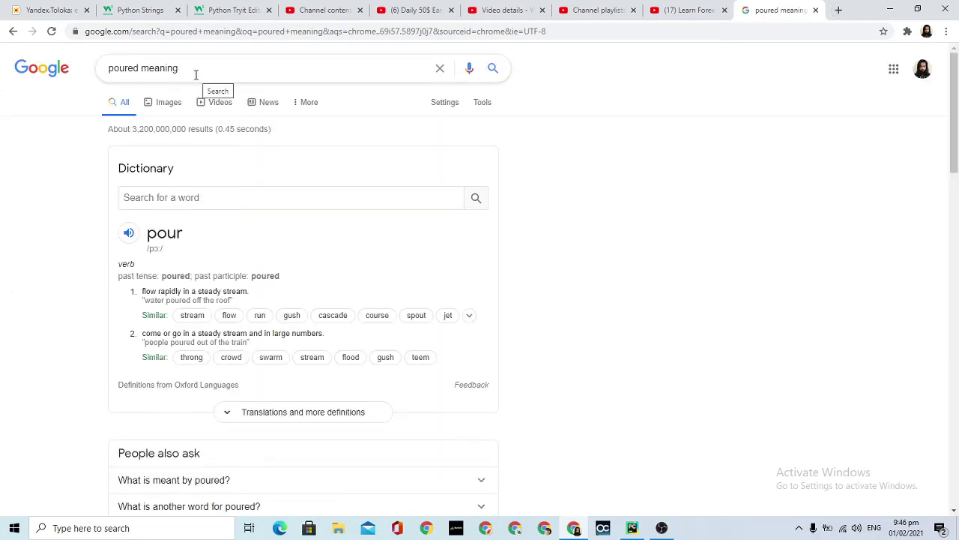
{"action": "left_click", "coordinate": [73, 15]}
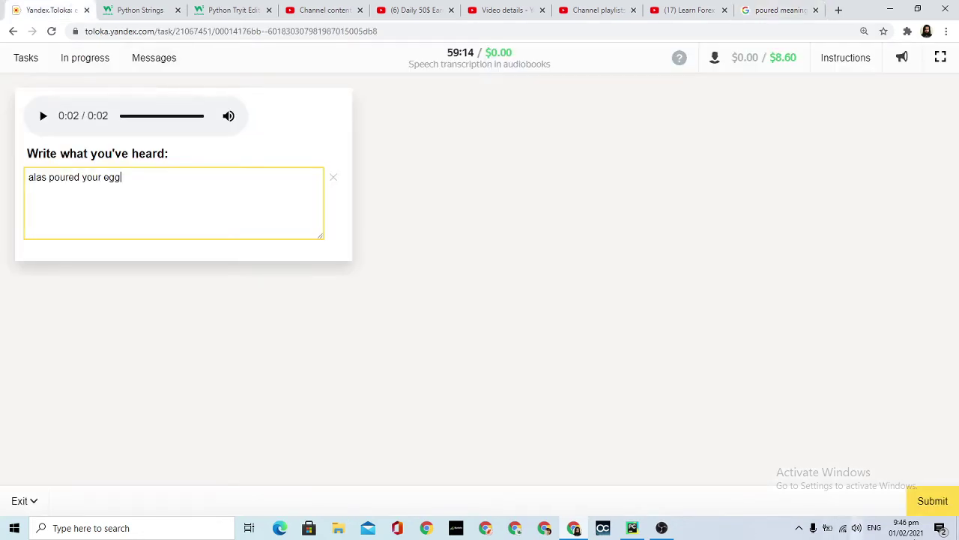
{"action": "left_click", "coordinate": [942, 506]}
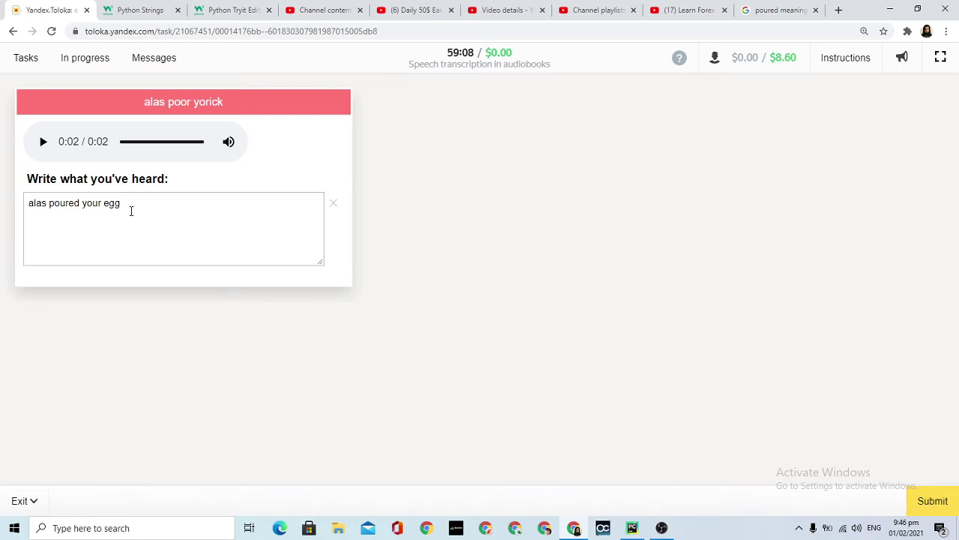
Step: Replace the sixth transcription with the supplied answer "alas poor yorick" and submit it
{"action": "left_click_drag", "start_coordinate": [230, 107], "coordinate": [143, 103]}
{"action": "key", "text": "ctrl+c"}
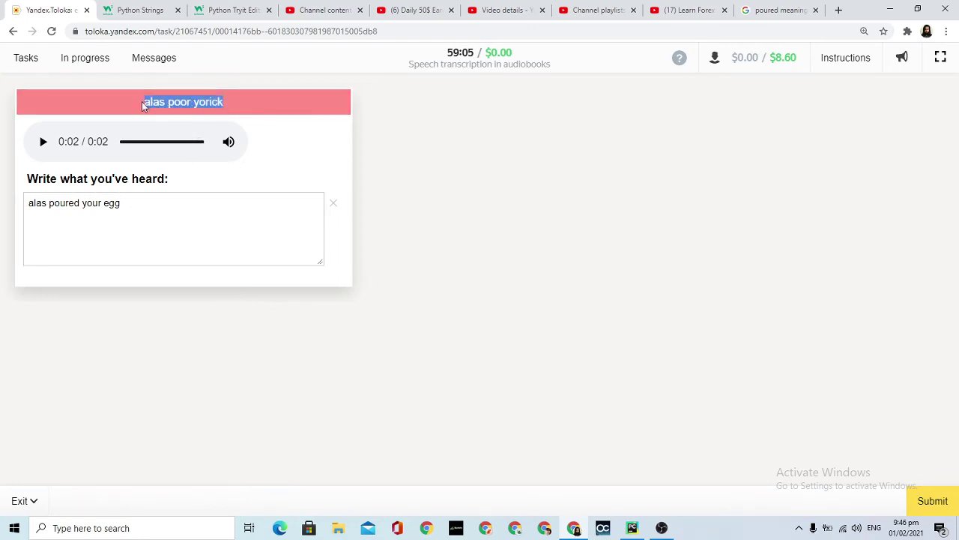
{"action": "left_click", "coordinate": [333, 203]}
{"action": "key", "text": "ctrl+v"}
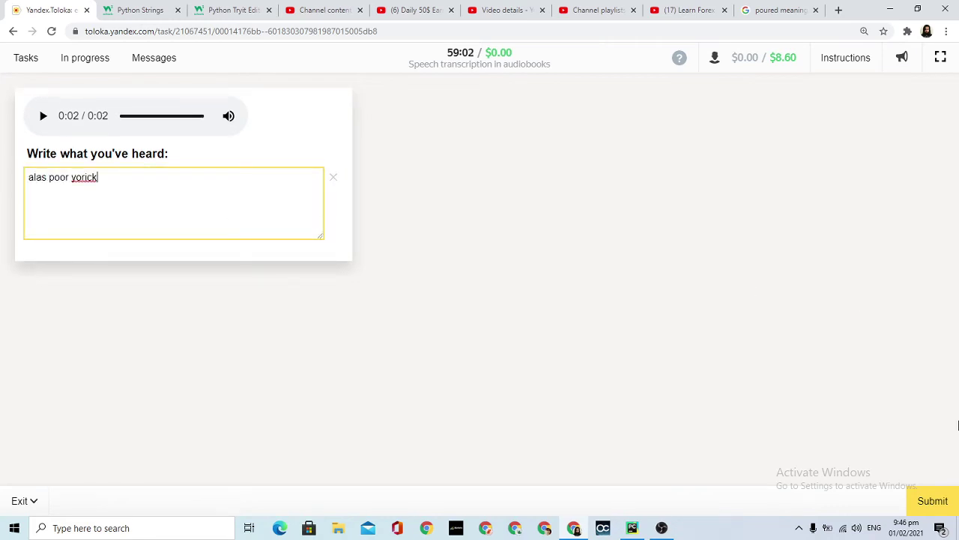
{"action": "left_click", "coordinate": [932, 504]}
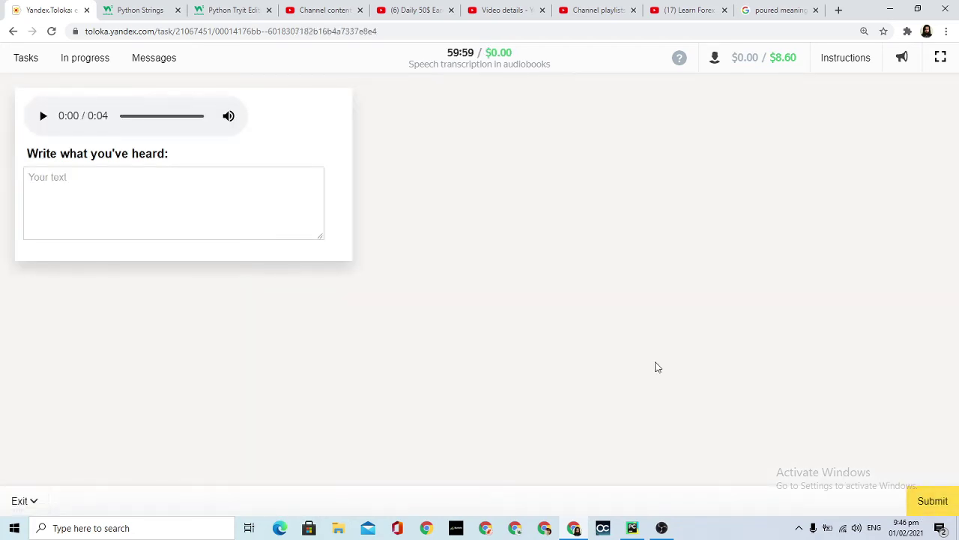
Step: Listen to the seventh recording, replay its opening and begin the transcription with "the weather is warm"
{"action": "left_click", "coordinate": [40, 117]}
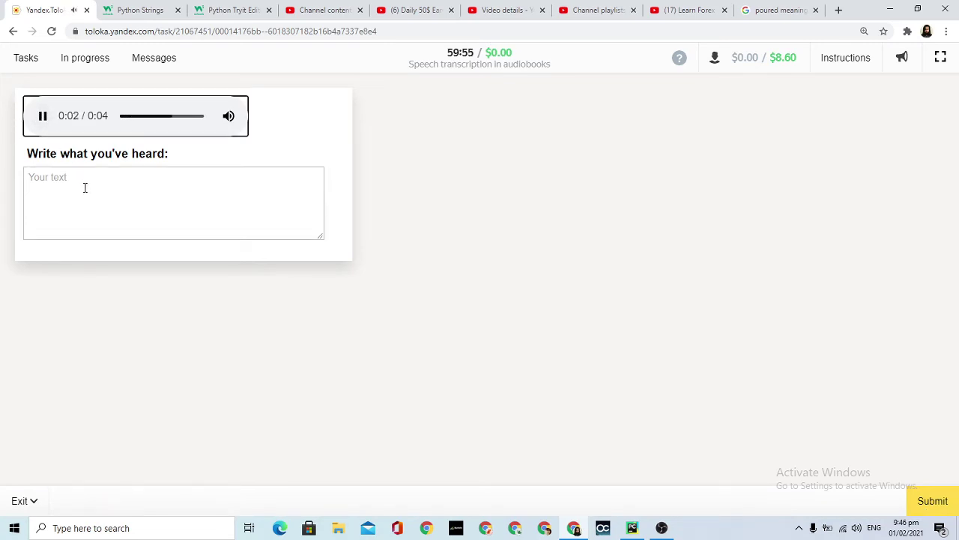
{"action": "left_click", "coordinate": [44, 117]}
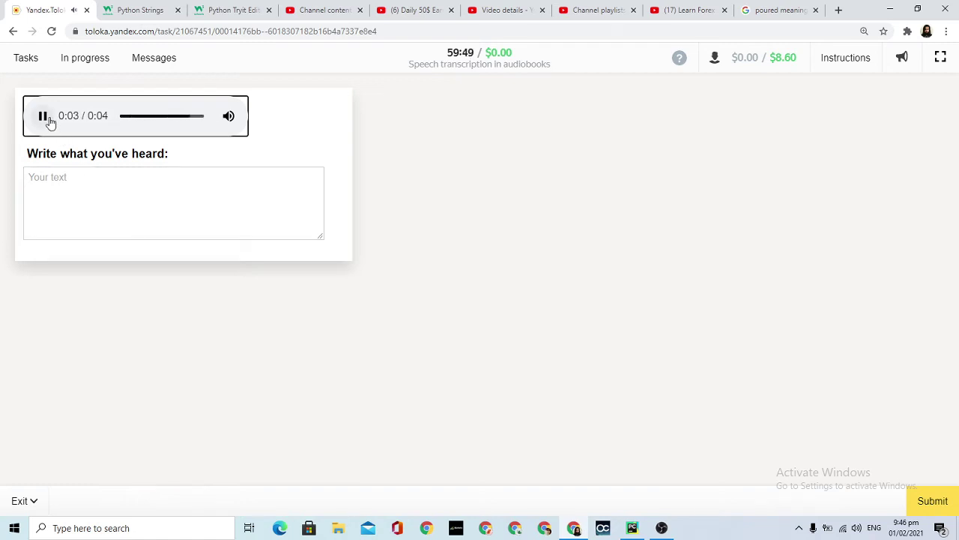
{"action": "left_click", "coordinate": [44, 117]}
{"action": "left_click", "coordinate": [45, 118]}
{"action": "left_click", "coordinate": [87, 196]}
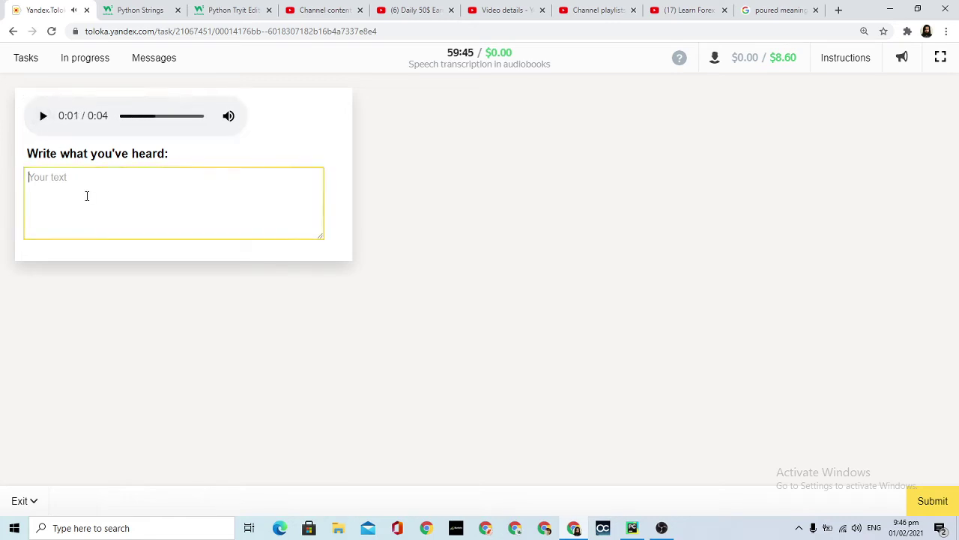
{"action": "type", "text": "the wea"}
{"action": "type", "text": "the"}
{"action": "key", "text": "BackSpace"}
{"action": "type", "text": "er is warm"}
Step: Replay the seventh recording up to its middle and extend the transcription with "by those who"
{"action": "left_click", "coordinate": [43, 117]}
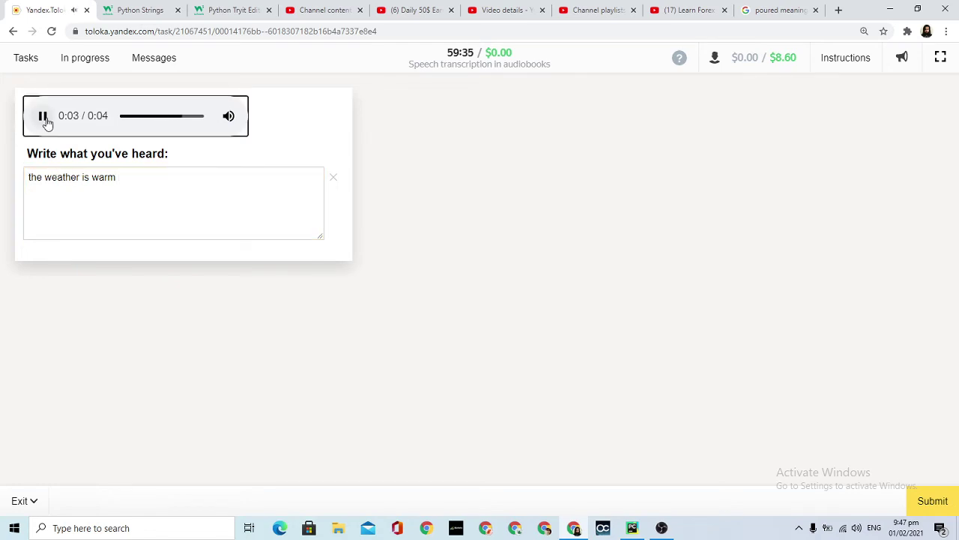
{"action": "left_click", "coordinate": [44, 117]}
{"action": "left_click", "coordinate": [44, 117]}
{"action": "left_click", "coordinate": [135, 177]}
{"action": "type", "text": "by those"}
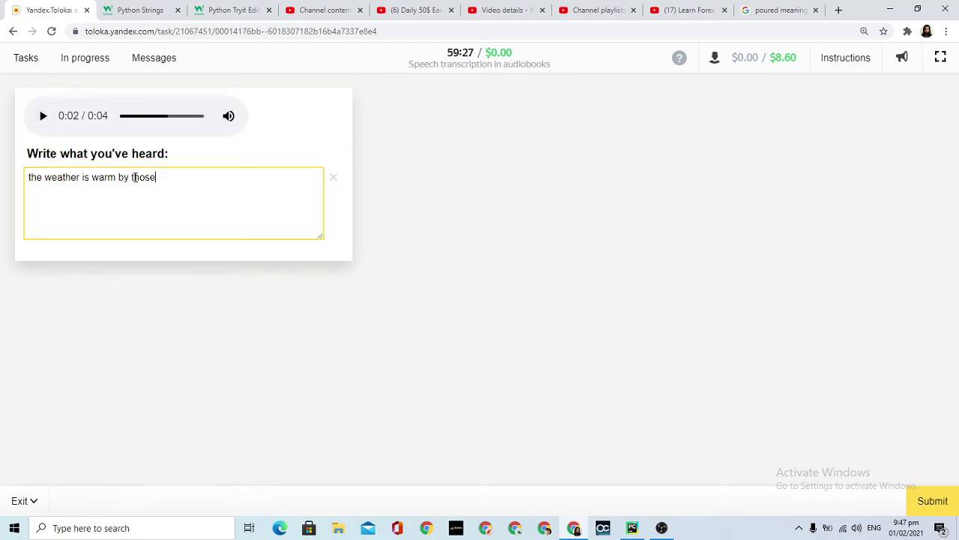
{"action": "type", "text": " who"}
Step: Play the rest of the seventh recording and complete the transcription with "firmly resolve to win it"
{"action": "left_click", "coordinate": [42, 128]}
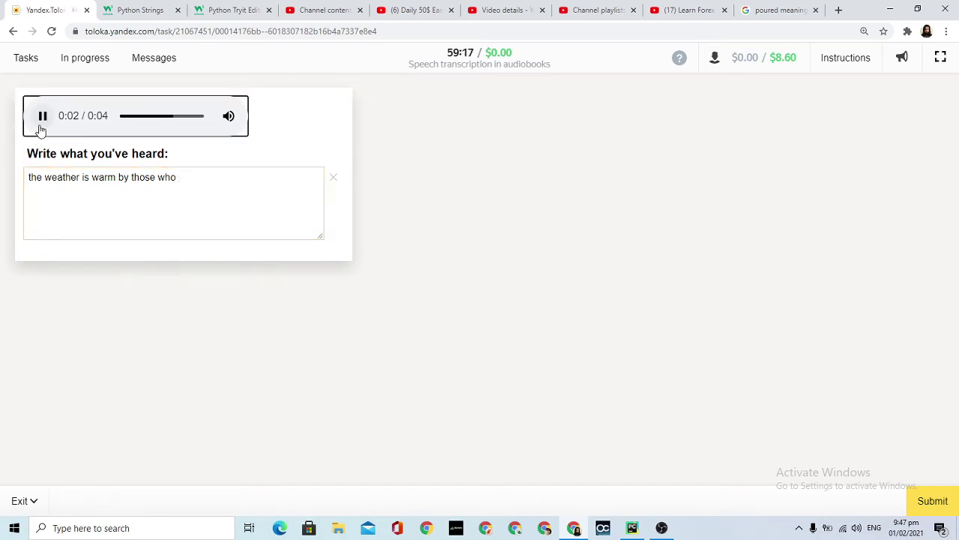
{"action": "left_click", "coordinate": [41, 129]}
{"action": "left_click", "coordinate": [193, 182]}
{"action": "type", "text": "f"}
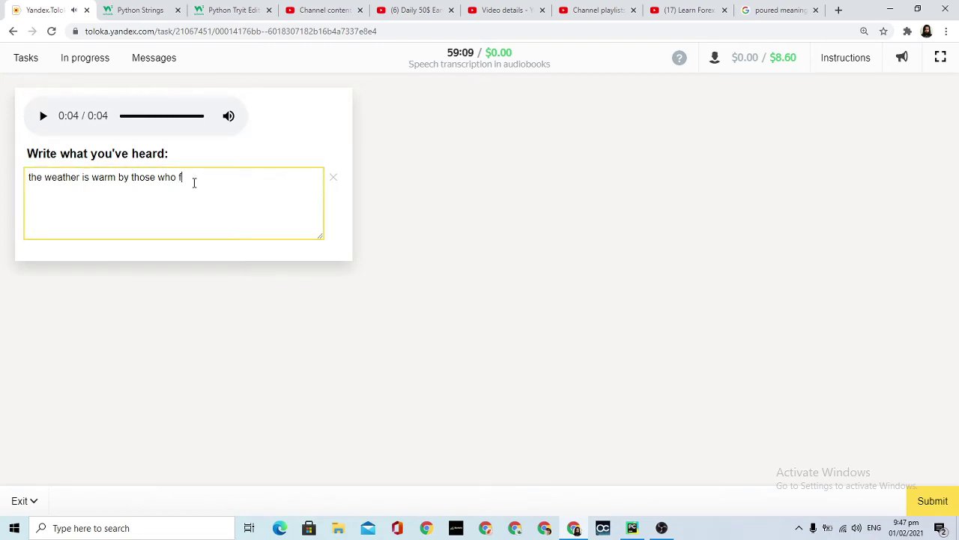
{"action": "type", "text": "irmly reslo"}
{"action": "key", "text": "BackSpace"}
{"action": "key", "text": "BackSpace"}
{"action": "key", "text": "BackSpace"}
{"action": "type", "text": "olve to witn"}
{"action": "key", "text": "BackSpace"}
{"action": "key", "text": "BackSpace"}
{"action": "key", "text": "BackSpace"}
{"action": "type", "text": "n it"}
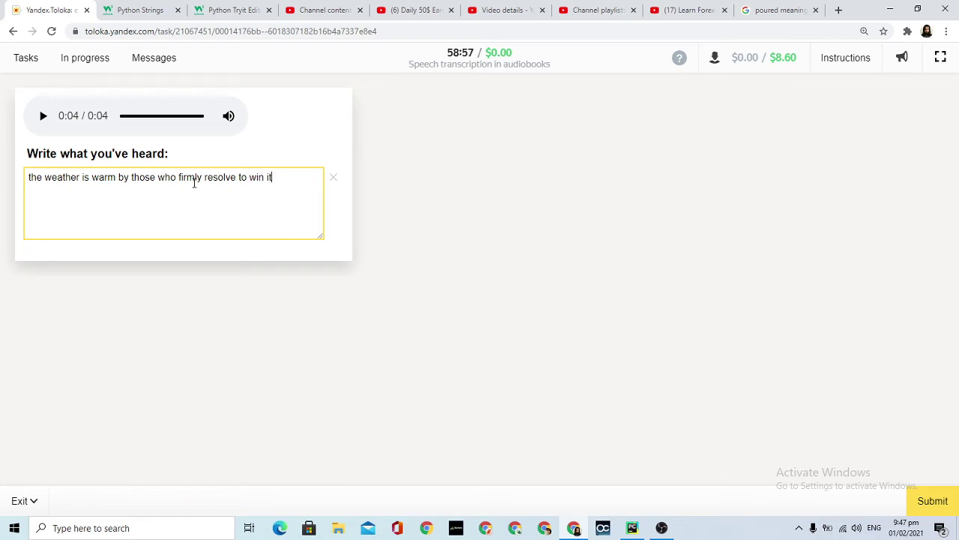
Step: Replay the seventh recording twice, change "resolve" to "resolved" in the transcription and submit it
{"action": "left_click", "coordinate": [43, 116]}
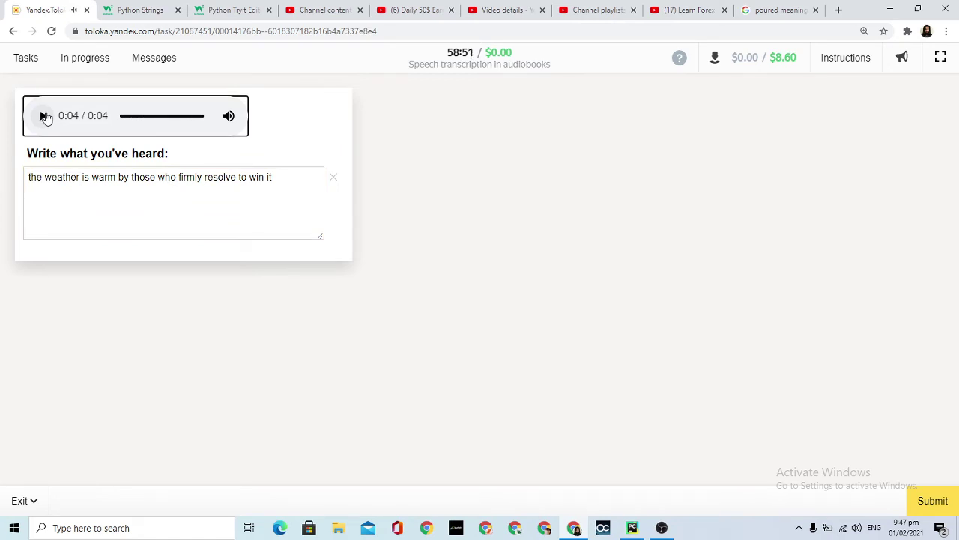
{"action": "left_click", "coordinate": [44, 117]}
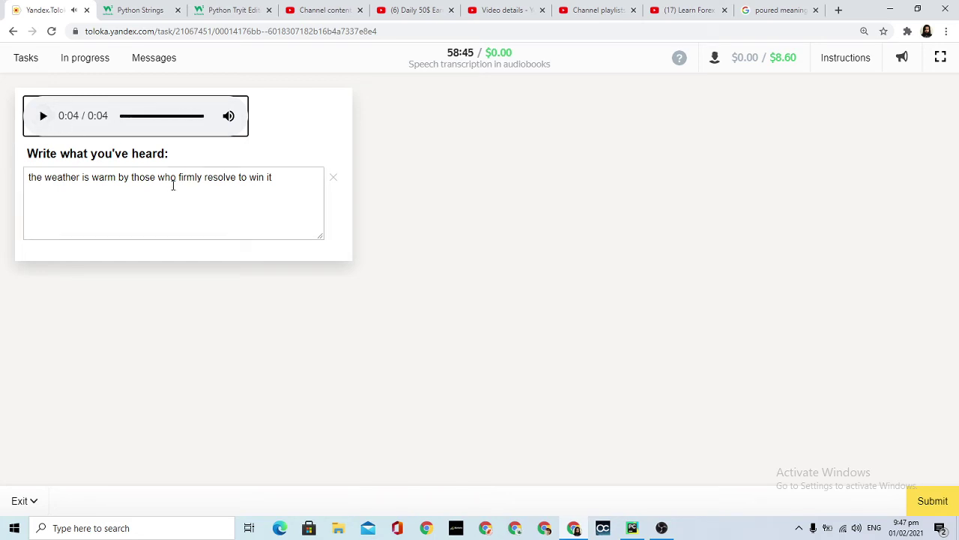
{"action": "left_click", "coordinate": [236, 178]}
{"action": "type", "text": "d"}
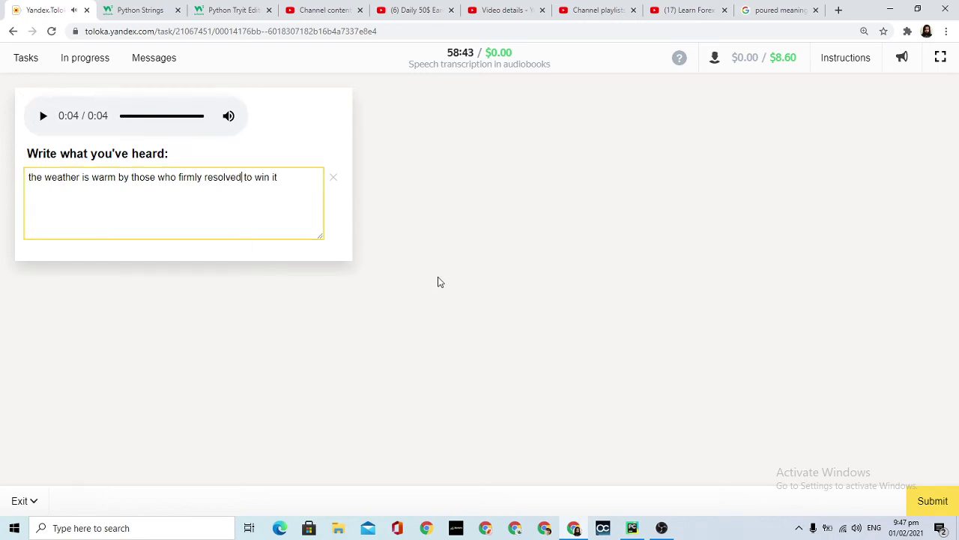
{"action": "left_click", "coordinate": [955, 504]}
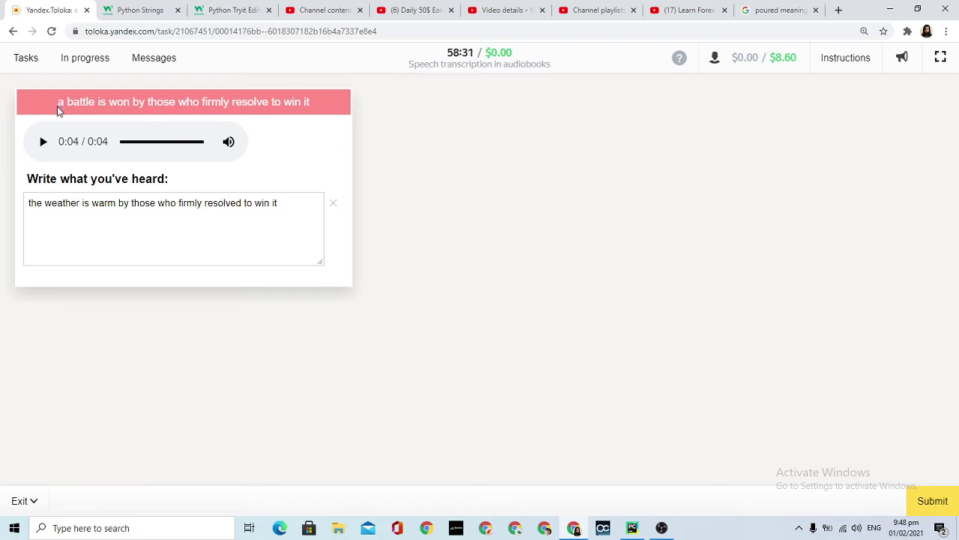
Step: Replace the seventh transcription with the supplied answer "a battle is won by those who firmly resolve to win it" and submit it
{"action": "left_click_drag", "start_coordinate": [58, 107], "coordinate": [331, 106]}
{"action": "key", "text": "ctrl+c"}
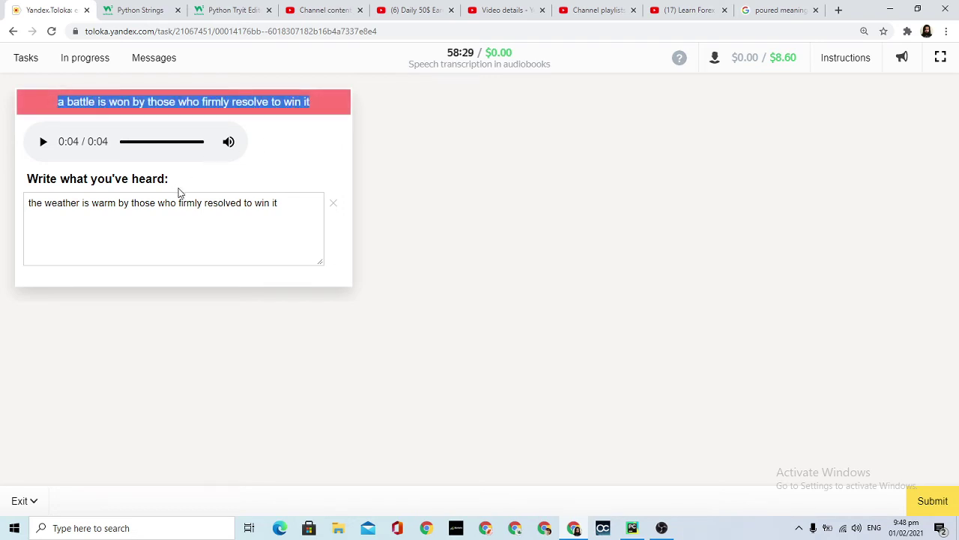
{"action": "left_click", "coordinate": [334, 203]}
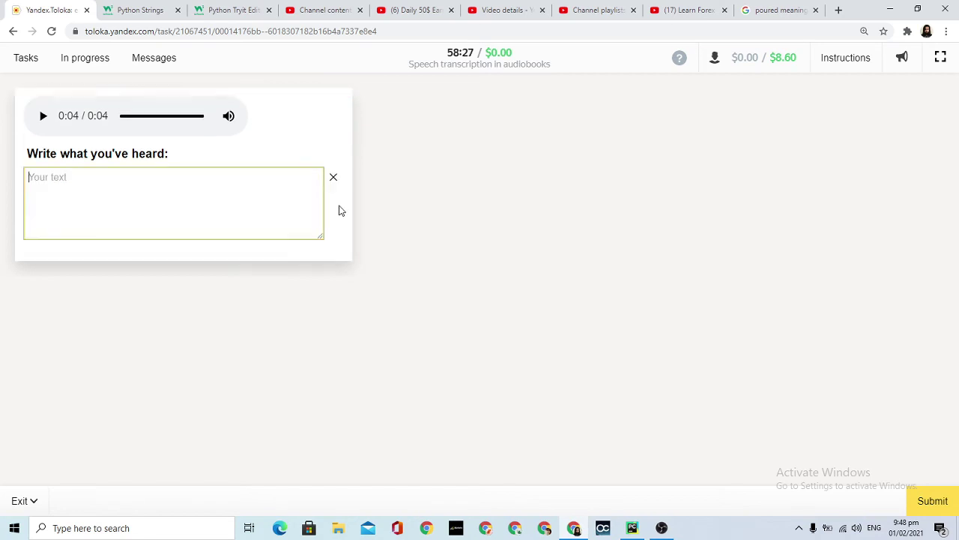
{"action": "key", "text": "ctrl+v"}
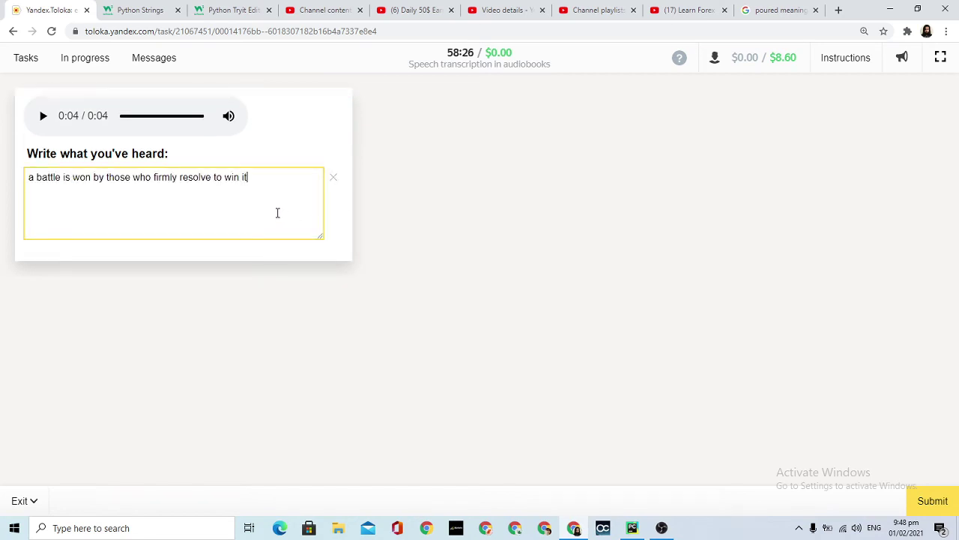
{"action": "left_click", "coordinate": [935, 504]}
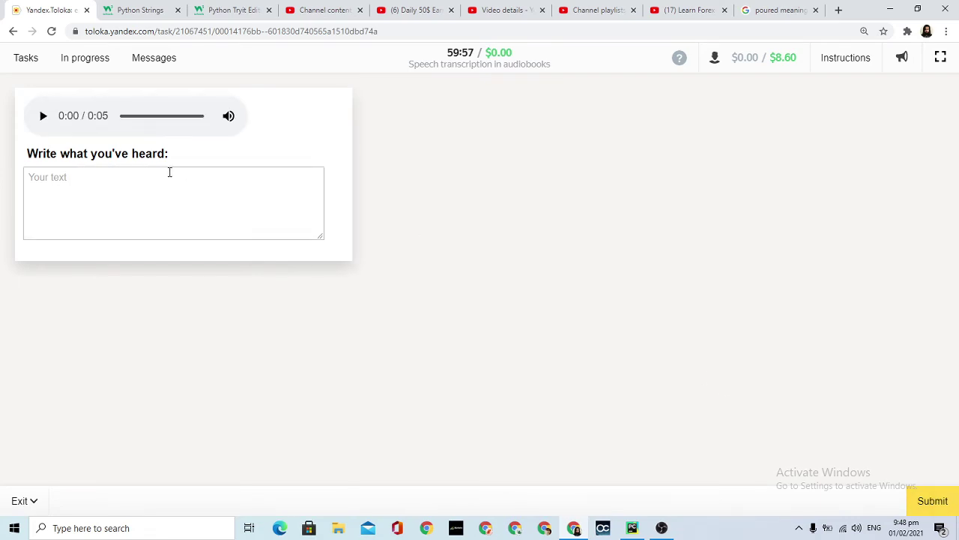
Step: Listen to the eighth recording, replay it to about its middle and start the transcription with "prince andrew"
{"action": "left_click", "coordinate": [39, 118]}
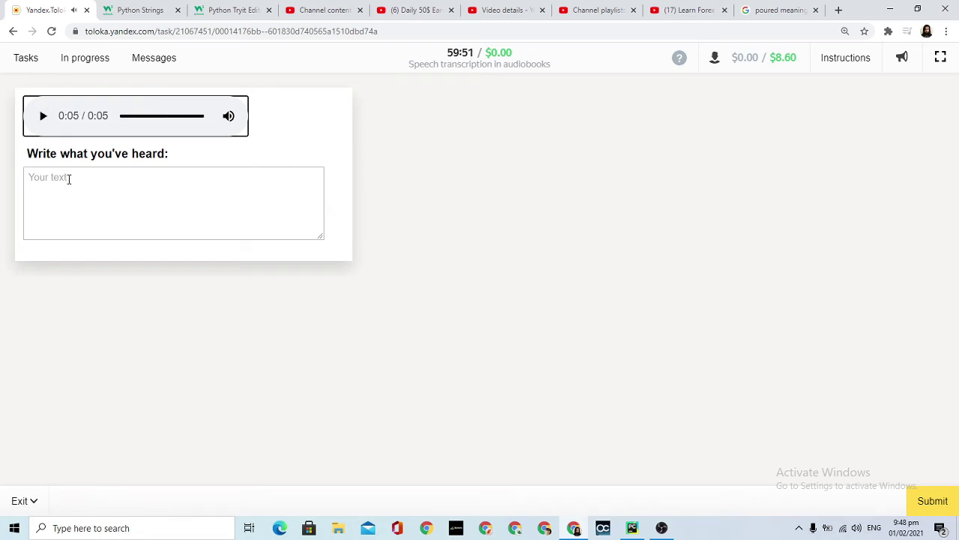
{"action": "left_click", "coordinate": [42, 117]}
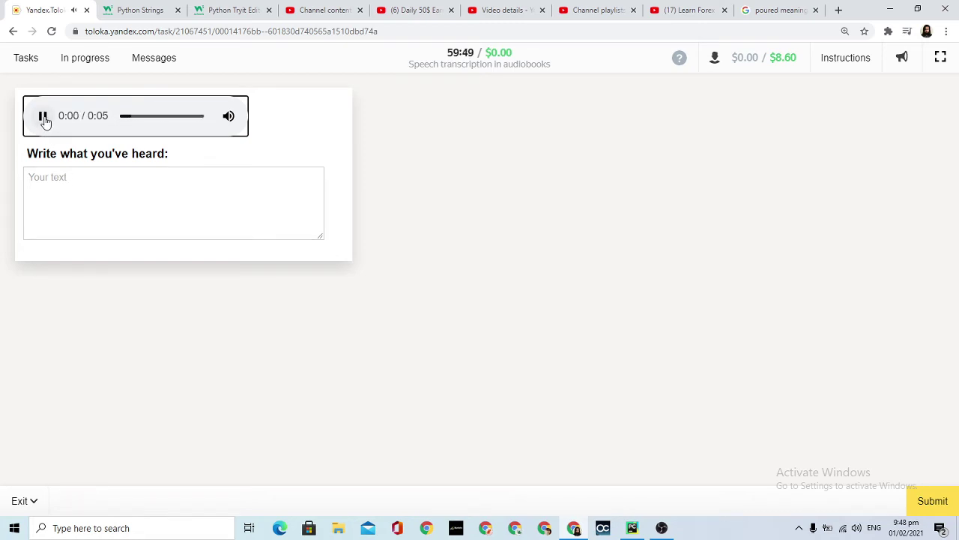
{"action": "left_click", "coordinate": [44, 118]}
{"action": "left_click", "coordinate": [50, 178]}
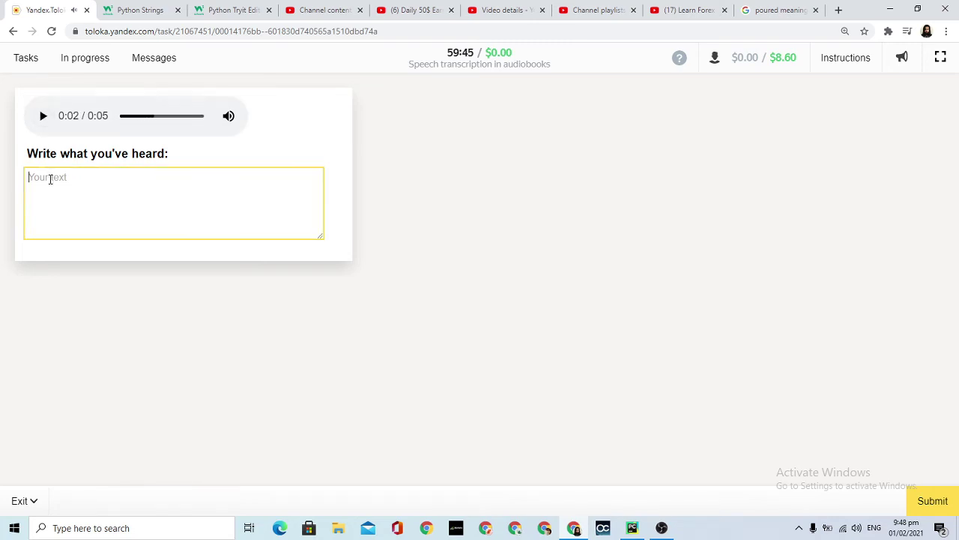
{"action": "type", "text": "prince andrew"}
Step: Review the task instructions, including how to complete a task, the helpful hints and the transcription rules, and close them
{"action": "left_click", "coordinate": [866, 66]}
{"action": "scroll", "coordinate": [563, 229], "scroll_direction": "down", "scroll_amount": 4}
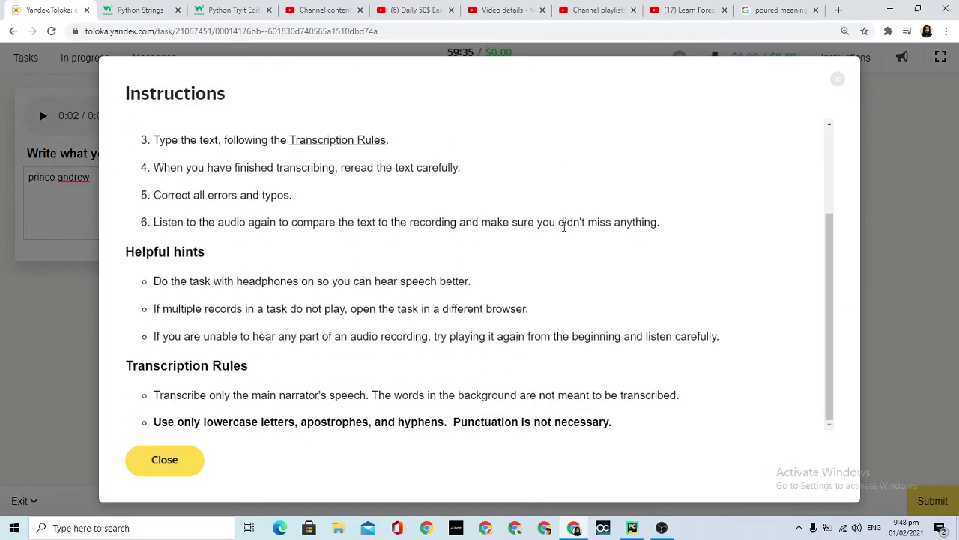
{"action": "scroll", "coordinate": [564, 227], "scroll_direction": "up", "scroll_amount": 4}
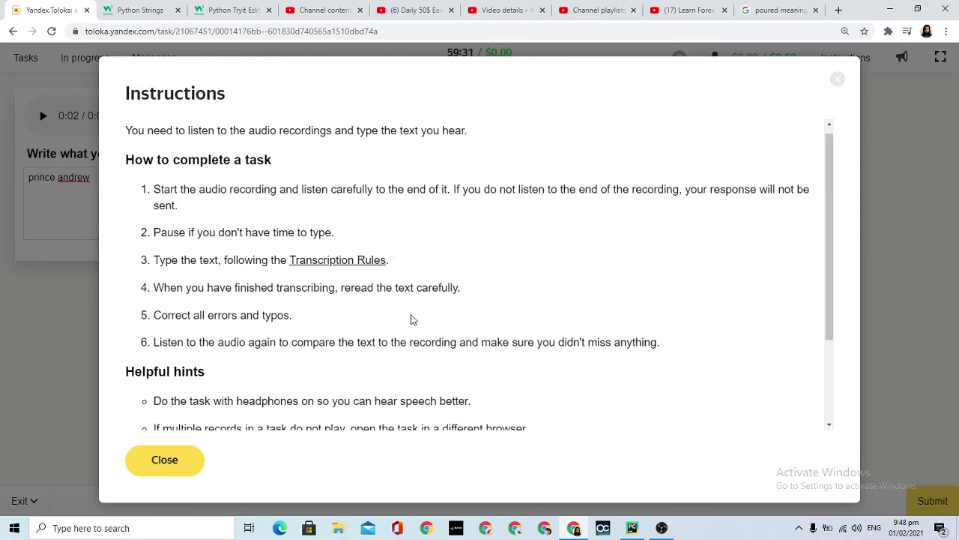
{"action": "scroll", "coordinate": [413, 319], "scroll_direction": "down", "scroll_amount": 2}
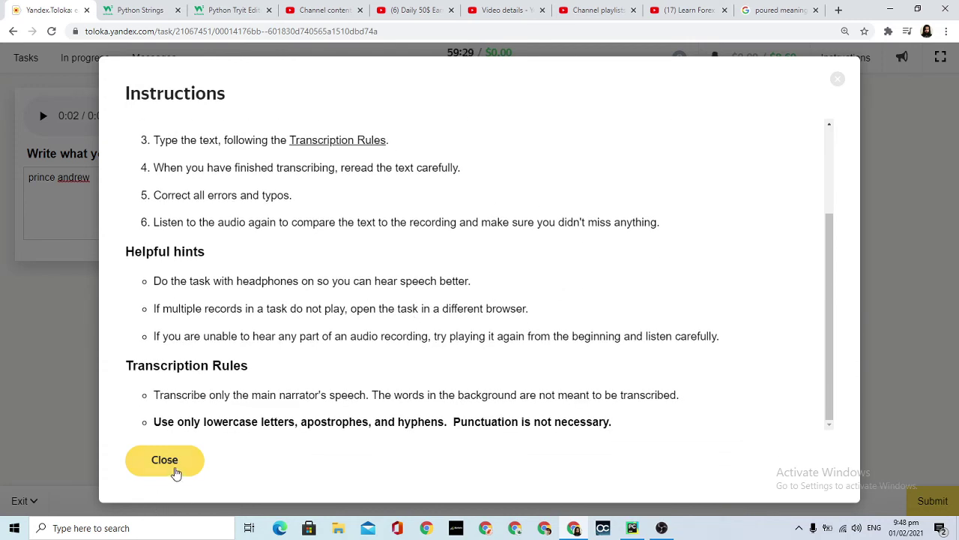
{"action": "left_click_drag", "start_coordinate": [176, 473], "coordinate": [178, 473]}
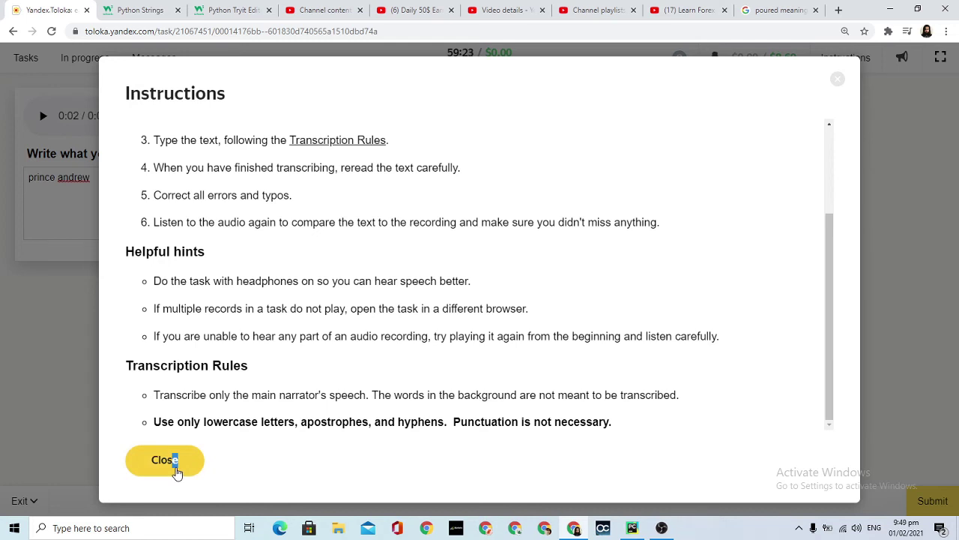
{"action": "left_click", "coordinate": [178, 473]}
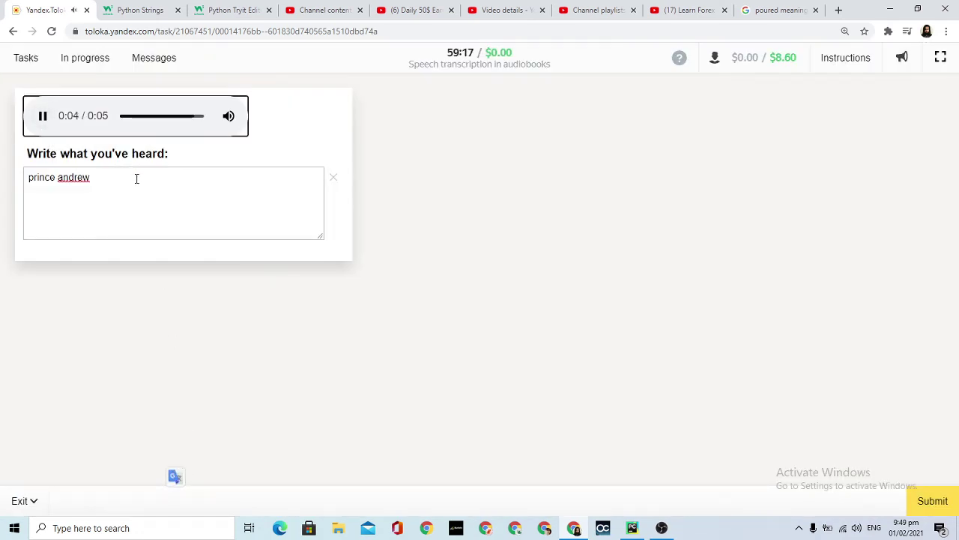
Step: Replay the eighth recording to its end, add "both" to the transcription and submit it
{"action": "left_click", "coordinate": [36, 117]}
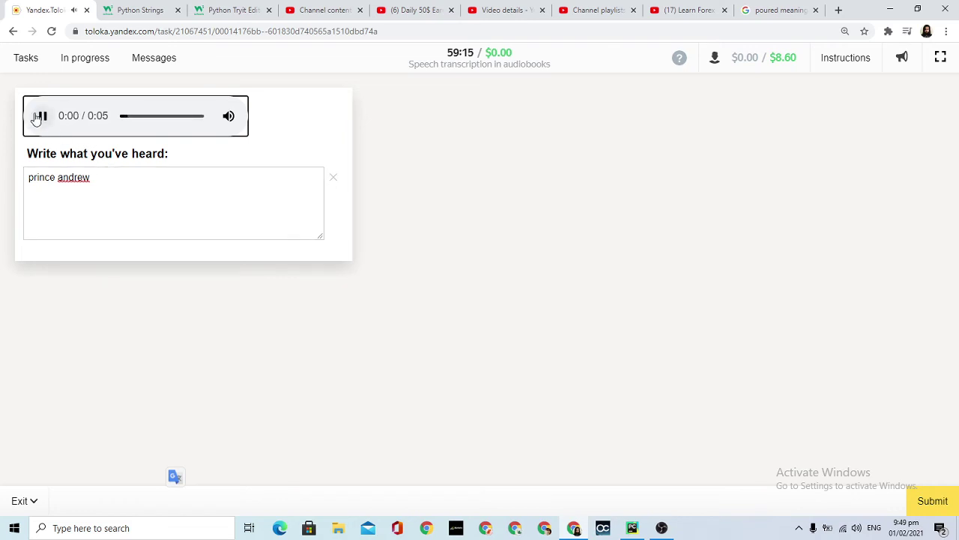
{"action": "left_click", "coordinate": [124, 182]}
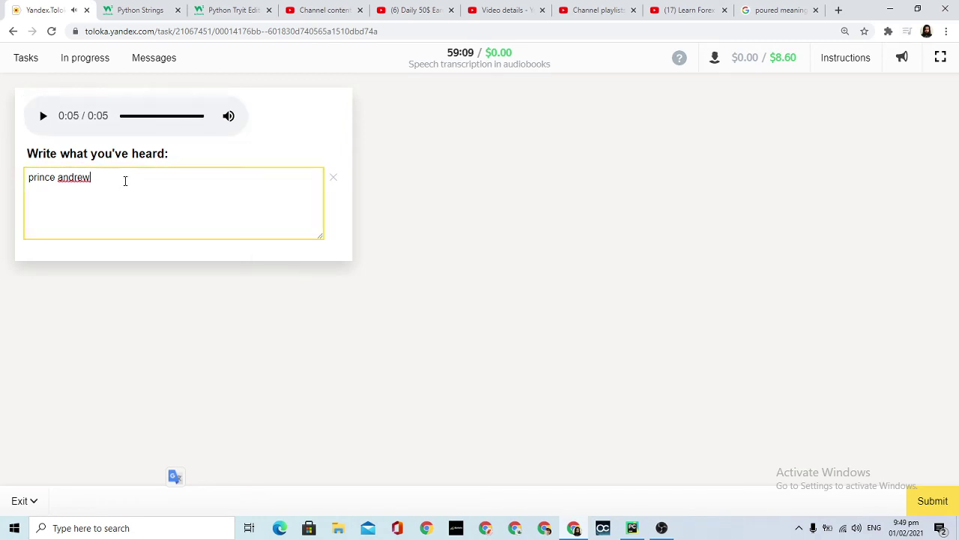
{"action": "type", "text": "boh"}
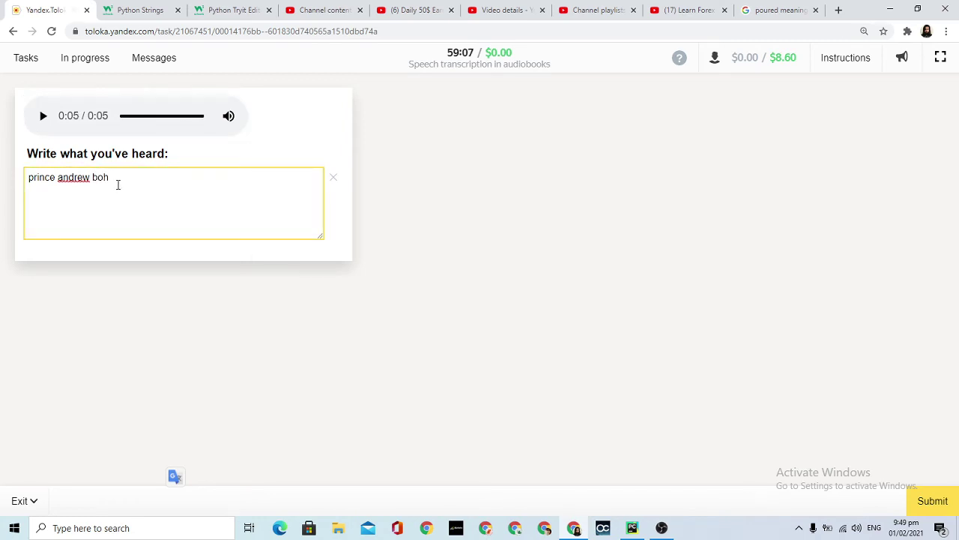
{"action": "key", "text": "BackSpace"}
{"action": "type", "text": "th"}
{"action": "left_click", "coordinate": [929, 513]}
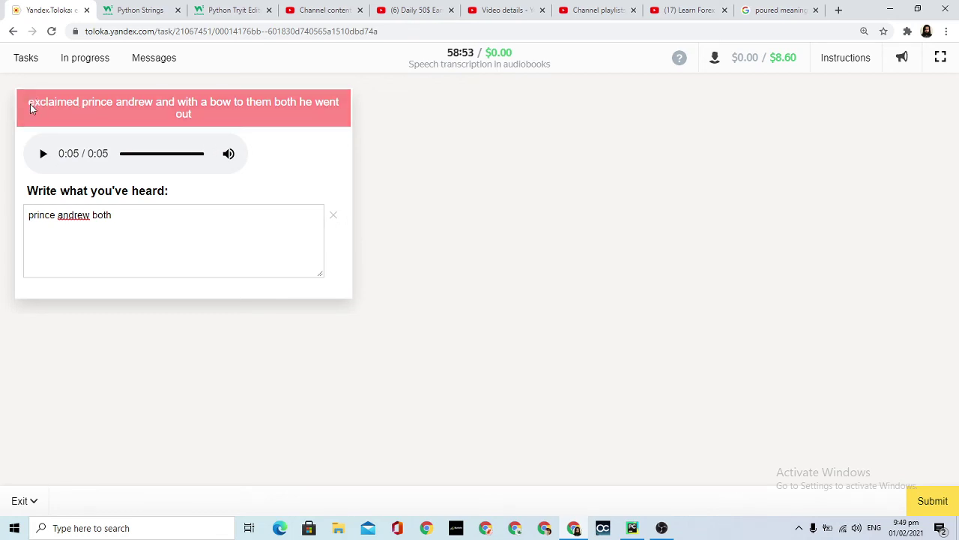
Step: Replace the eighth transcription with the supplied answer "exclaimed prince andrew and with a bow to them both he went out" and submit it
{"action": "left_click_drag", "start_coordinate": [29, 103], "coordinate": [217, 121]}
{"action": "key", "text": "ctrl+c"}
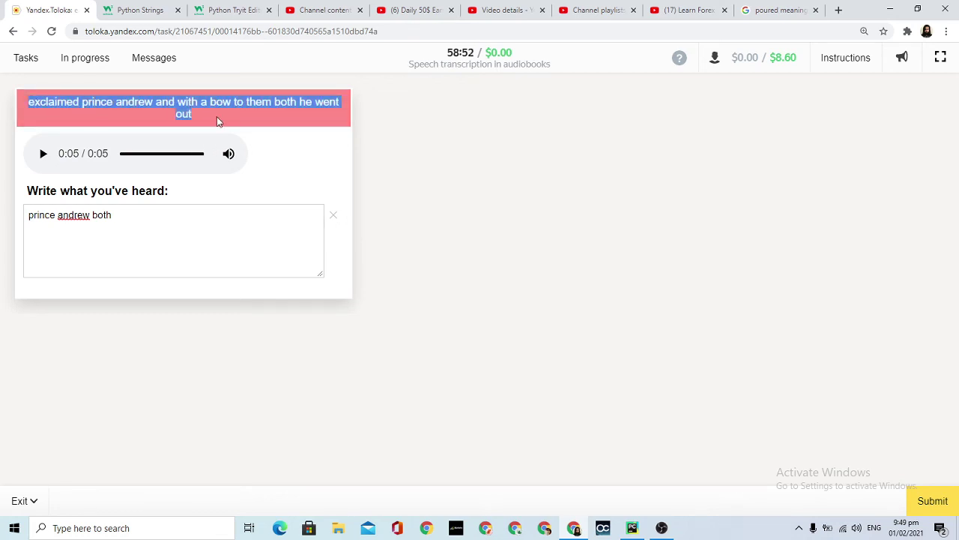
{"action": "left_click", "coordinate": [333, 216]}
{"action": "key", "text": "ctrl+v"}
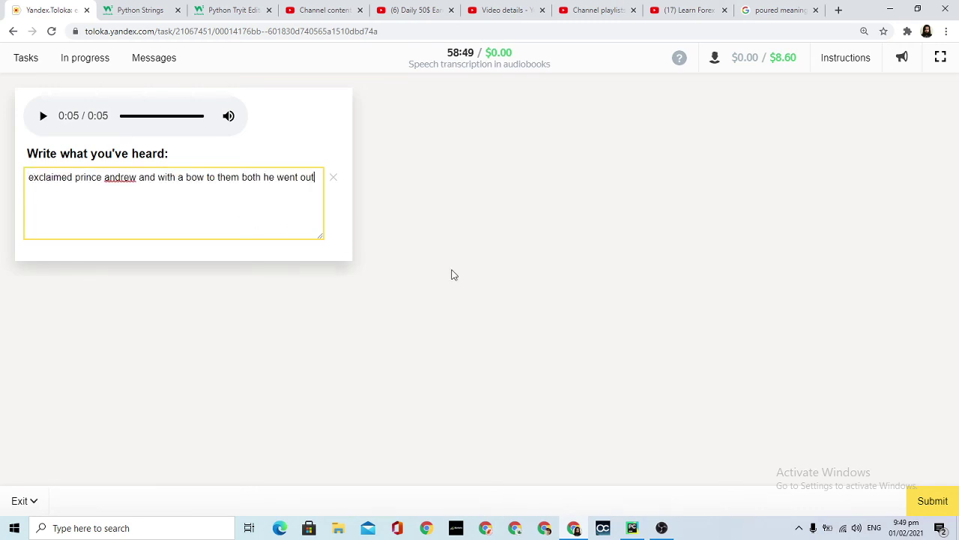
{"action": "left_click", "coordinate": [937, 506]}
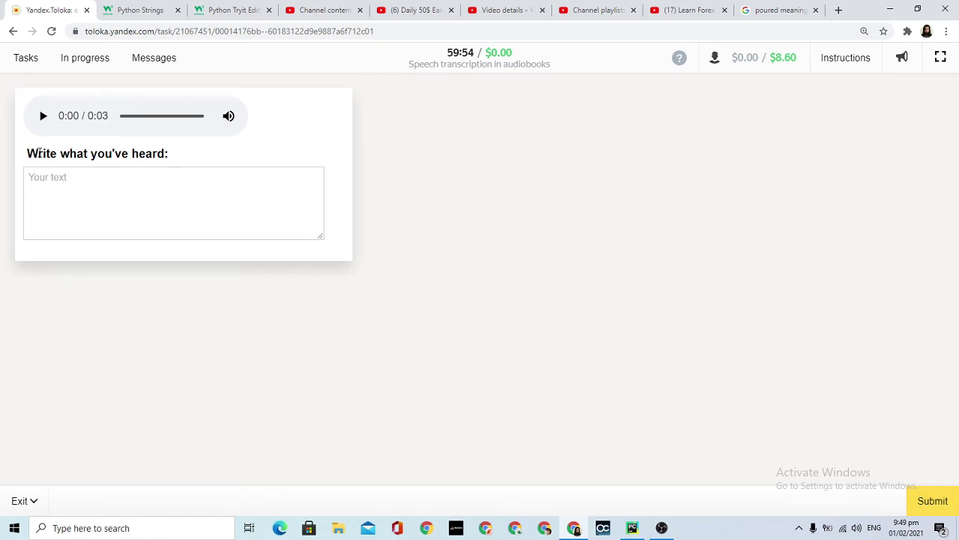
Step: Play the ninth recording several times, pause it around the middle and start the transcription with "how the sky above"
{"action": "left_click", "coordinate": [37, 117]}
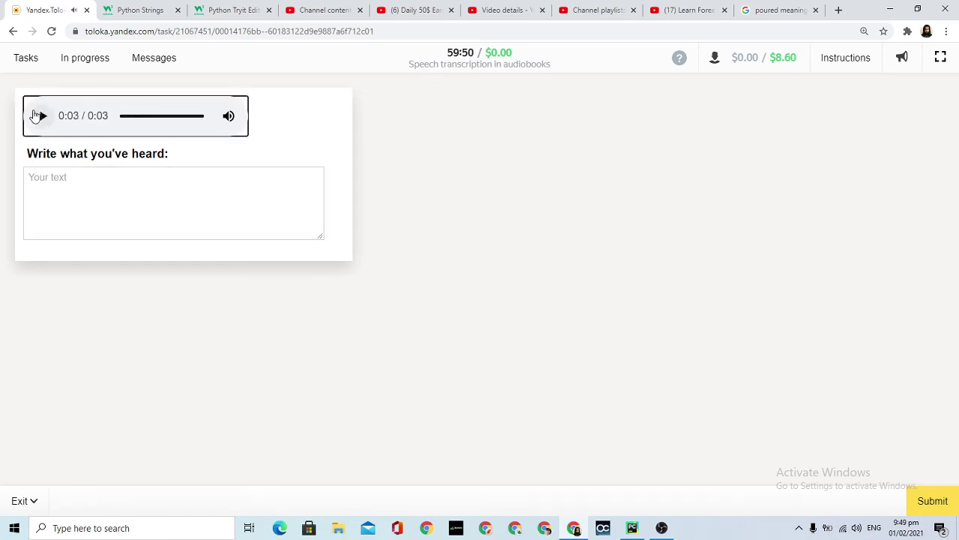
{"action": "left_click", "coordinate": [35, 116]}
{"action": "left_click", "coordinate": [35, 116]}
{"action": "left_click", "coordinate": [35, 116]}
{"action": "left_click", "coordinate": [35, 116]}
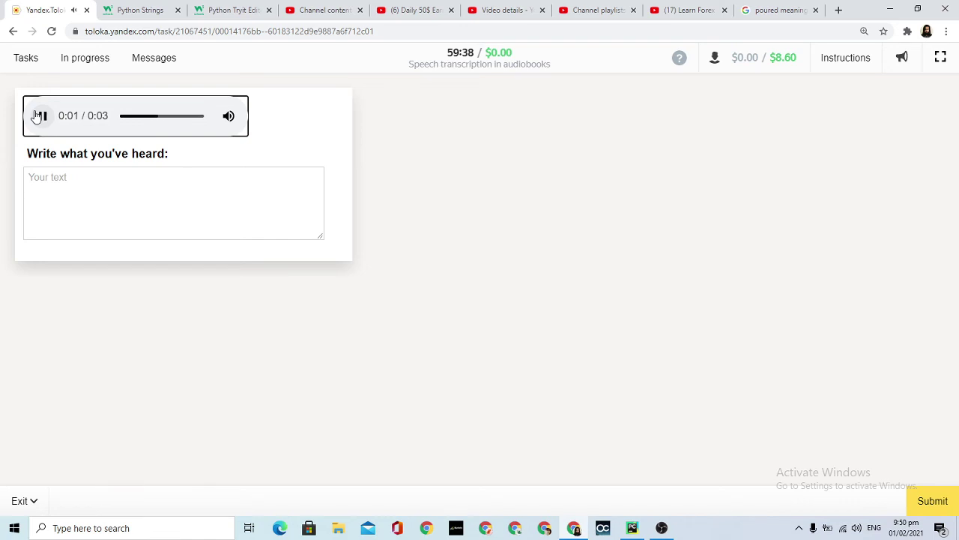
{"action": "left_click", "coordinate": [39, 116]}
{"action": "left_click", "coordinate": [80, 198]}
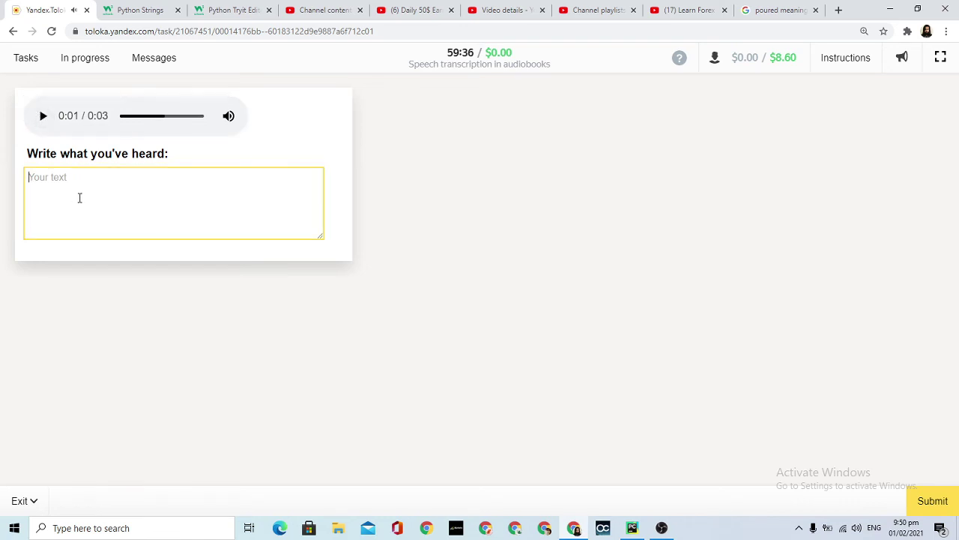
{"action": "type", "text": "how the sky above"}
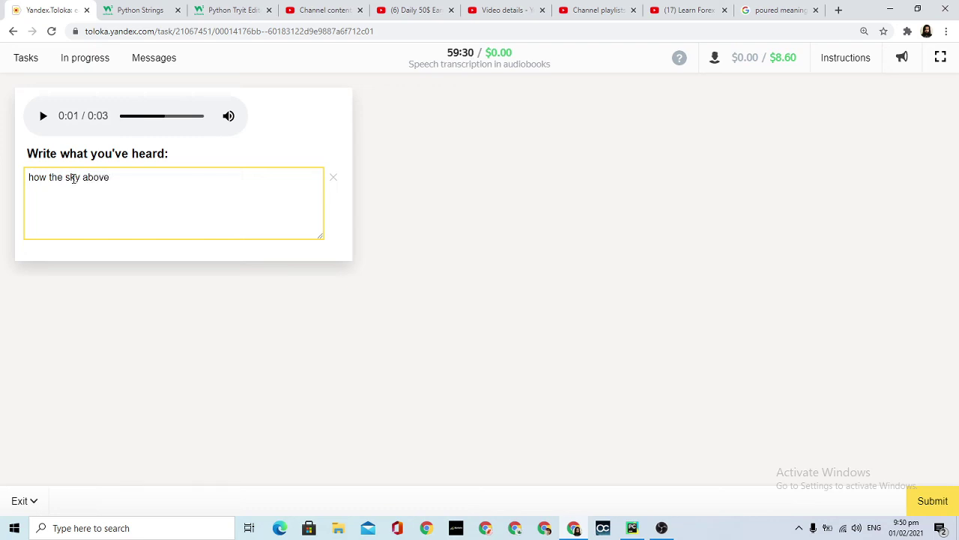
Step: Play the rest of the ninth recording, replay it in full and insert "the" before "above" in the transcription
{"action": "left_click", "coordinate": [42, 116]}
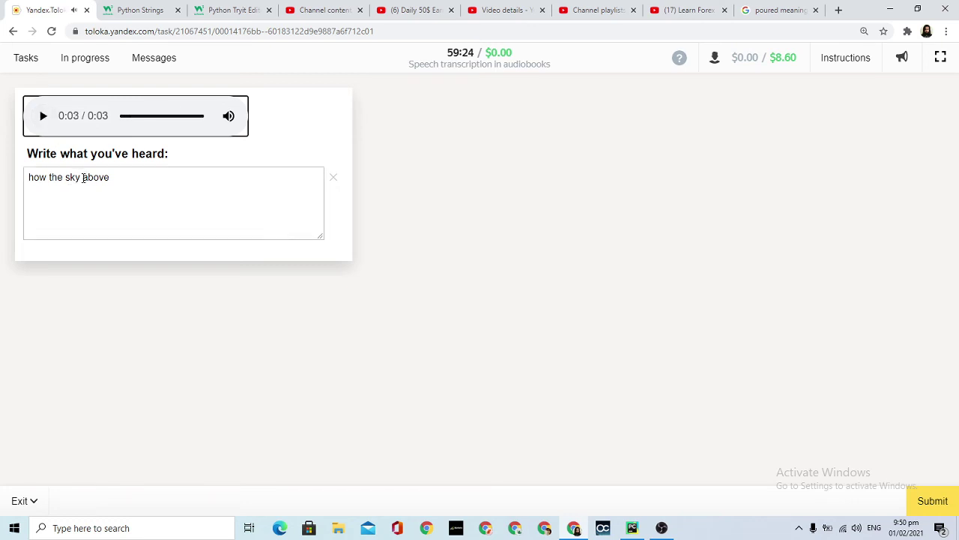
{"action": "left_click", "coordinate": [42, 117]}
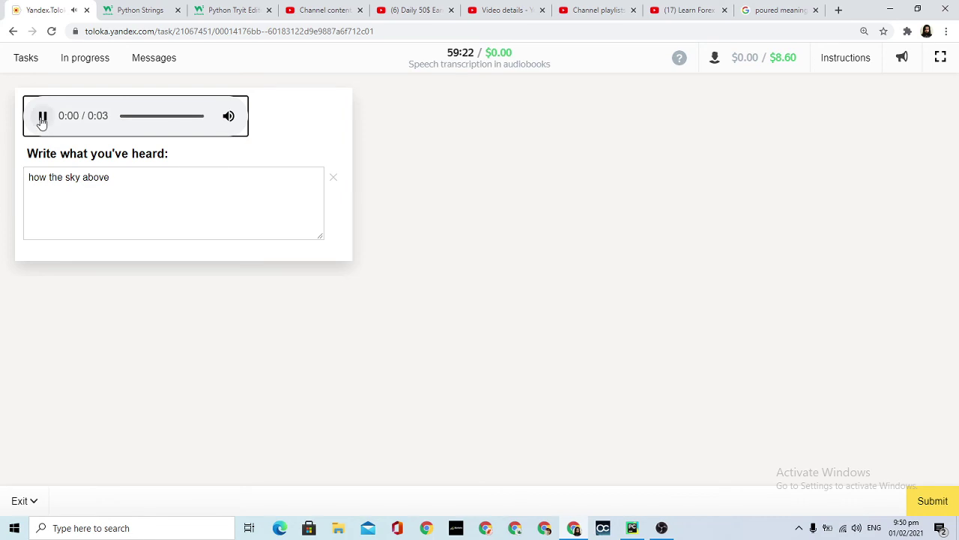
{"action": "left_click", "coordinate": [83, 179]}
{"action": "type", "text": "th"}
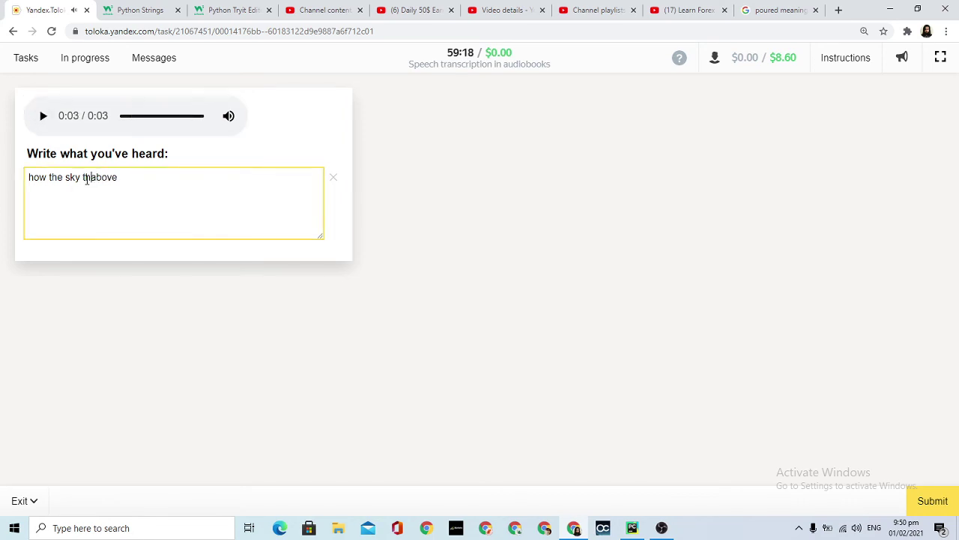
{"action": "type", "text": "e"}
Step: Replay the ninth recording, complete the transcription with "look at them and here them" and submit it
{"action": "left_click", "coordinate": [42, 126]}
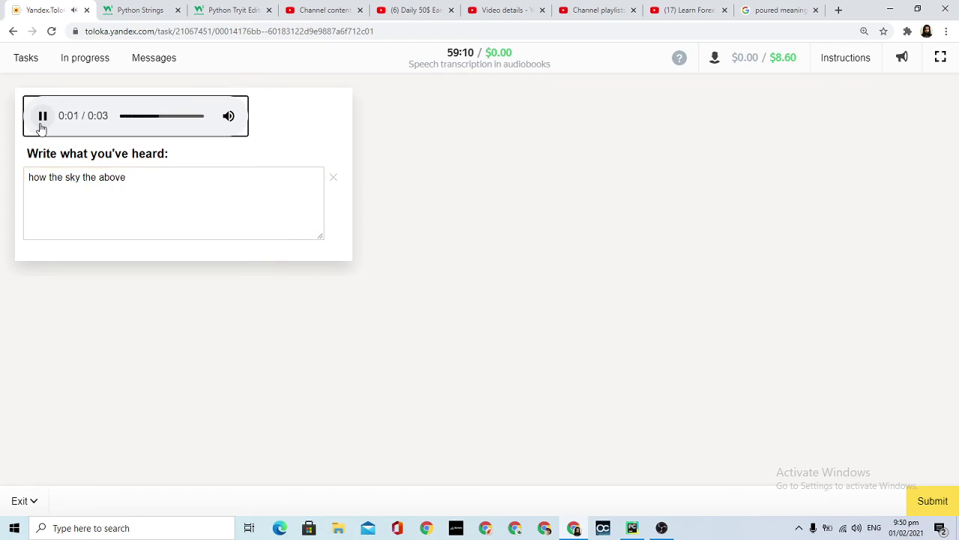
{"action": "left_click", "coordinate": [148, 183]}
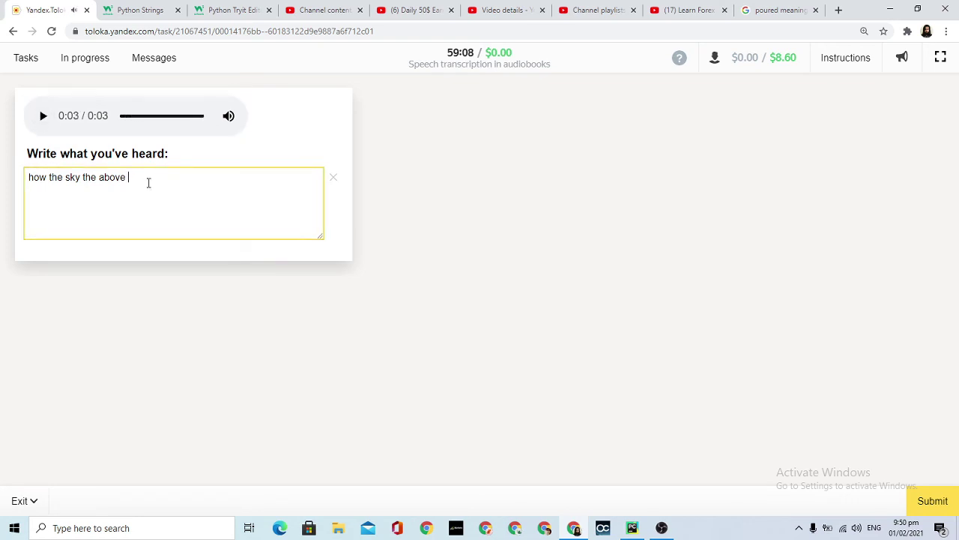
{"action": "type", "text": "look at them and here them"}
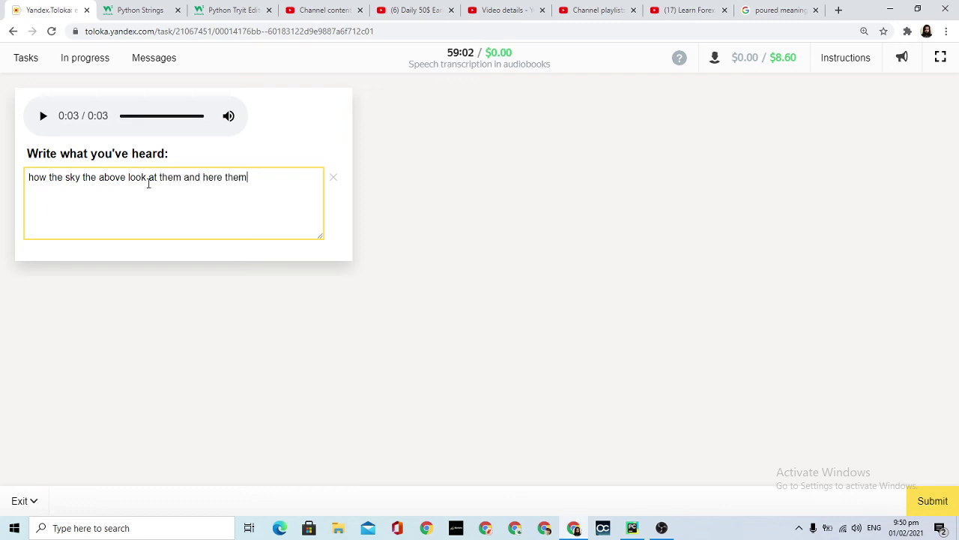
{"action": "left_click", "coordinate": [935, 496]}
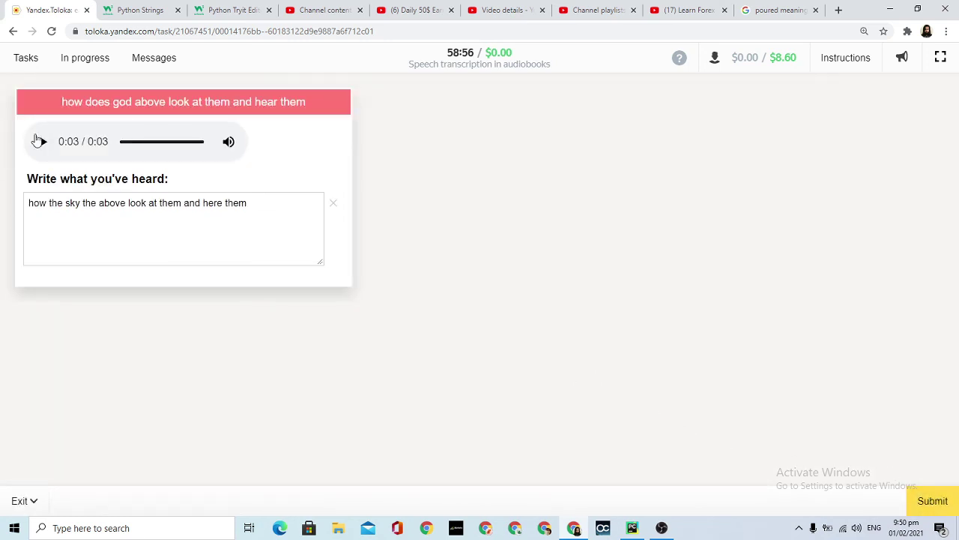
Step: Replace the ninth transcription with the supplied answer "how does god above look at them and hear them" and submit it
{"action": "left_click_drag", "start_coordinate": [64, 107], "coordinate": [360, 108]}
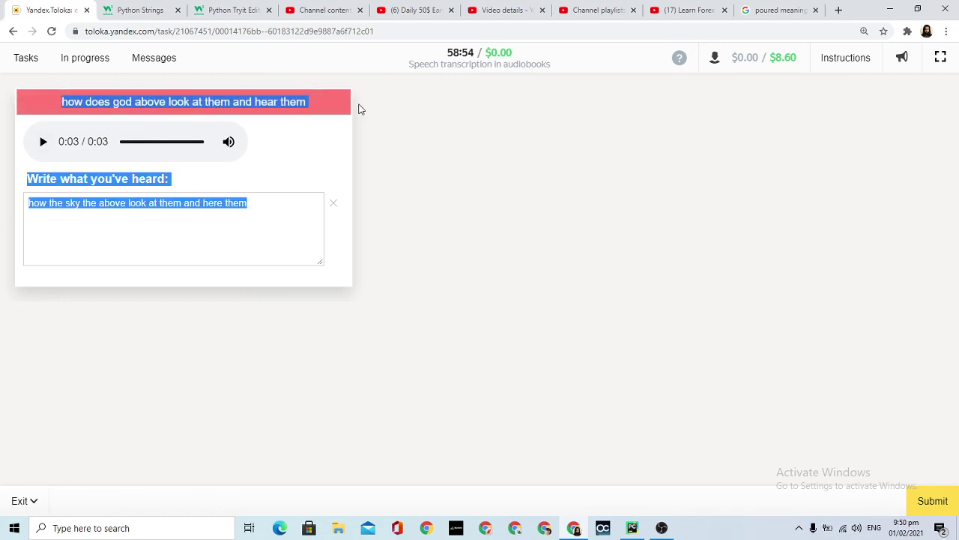
{"action": "left_click", "coordinate": [281, 108]}
{"action": "triple_click", "coordinate": [197, 102]}
{"action": "key", "text": "ctrl+c"}
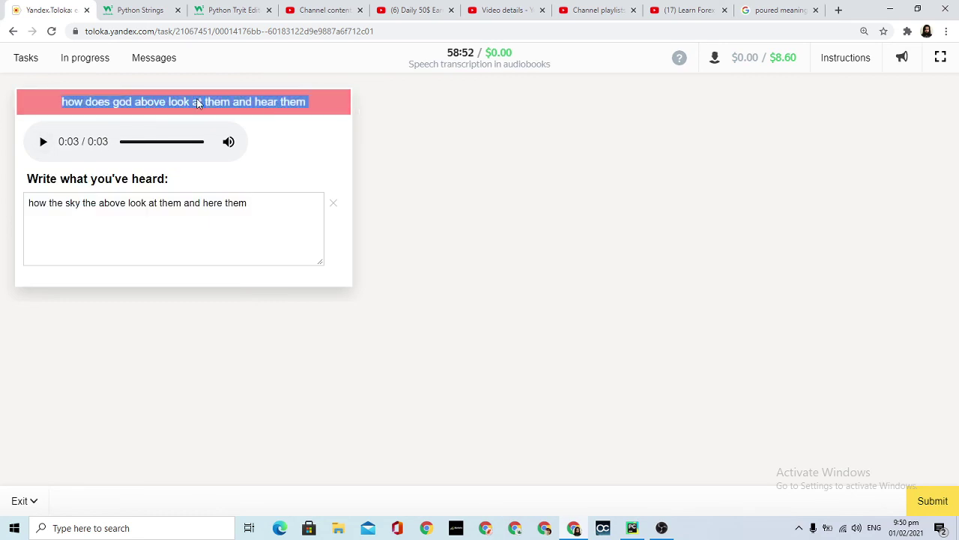
{"action": "left_click", "coordinate": [334, 203]}
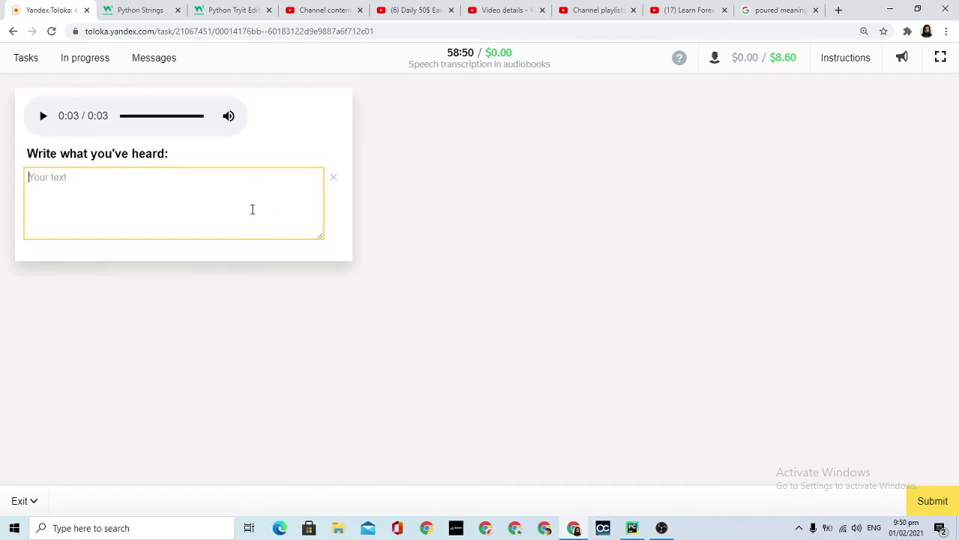
{"action": "key", "text": "ctrl+v"}
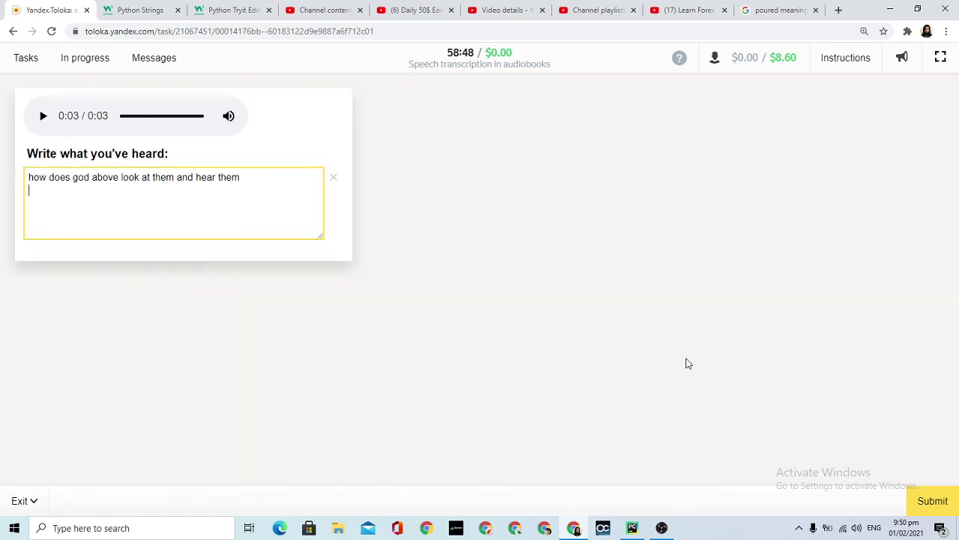
{"action": "left_click", "coordinate": [920, 502]}
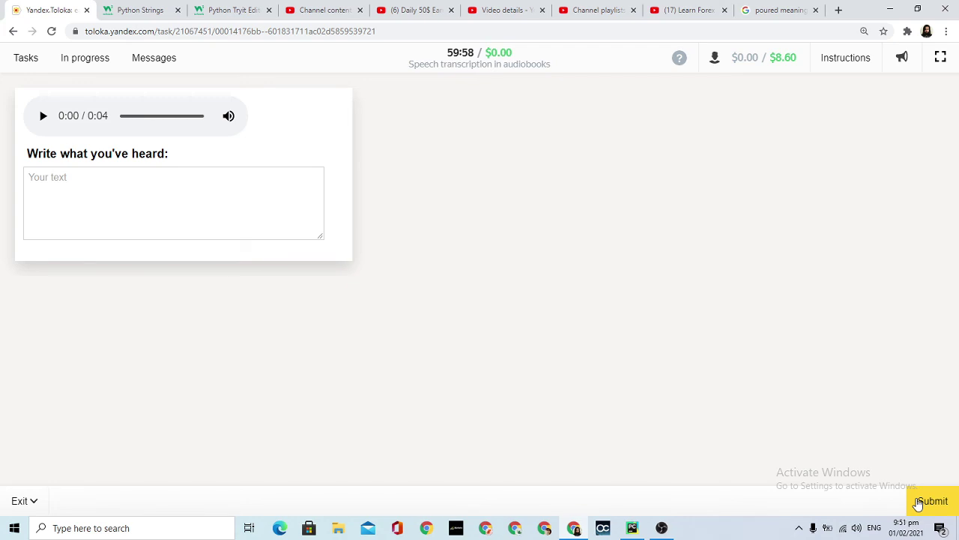
Step: Play the tenth recording, replay it up to around the middle and start the transcription with "these last four days"
{"action": "left_click", "coordinate": [42, 120]}
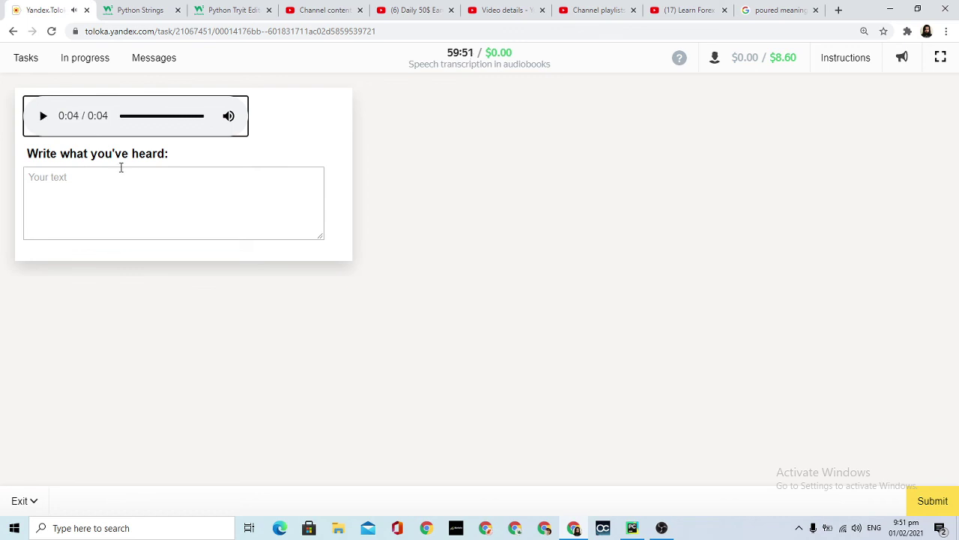
{"action": "left_click", "coordinate": [42, 116]}
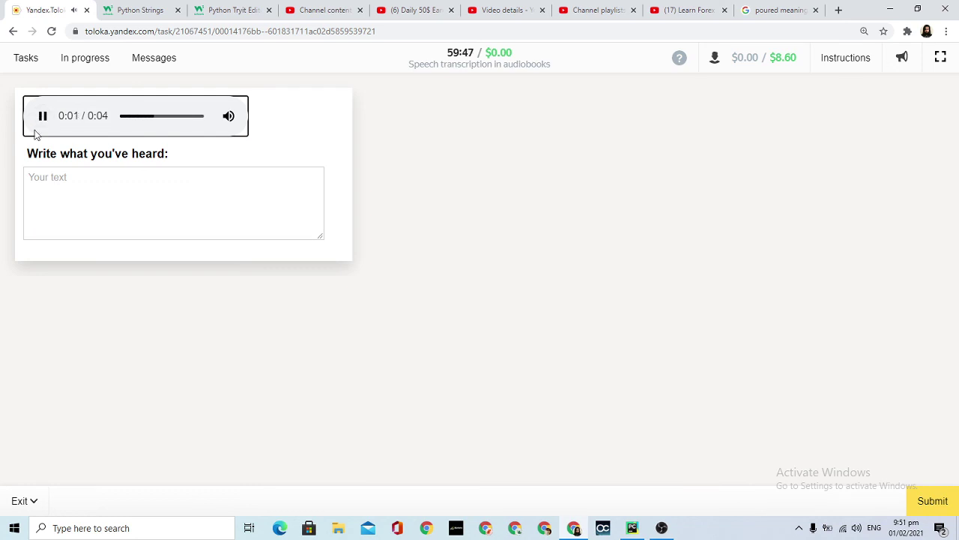
{"action": "left_click", "coordinate": [42, 180]}
{"action": "left_click", "coordinate": [42, 180]}
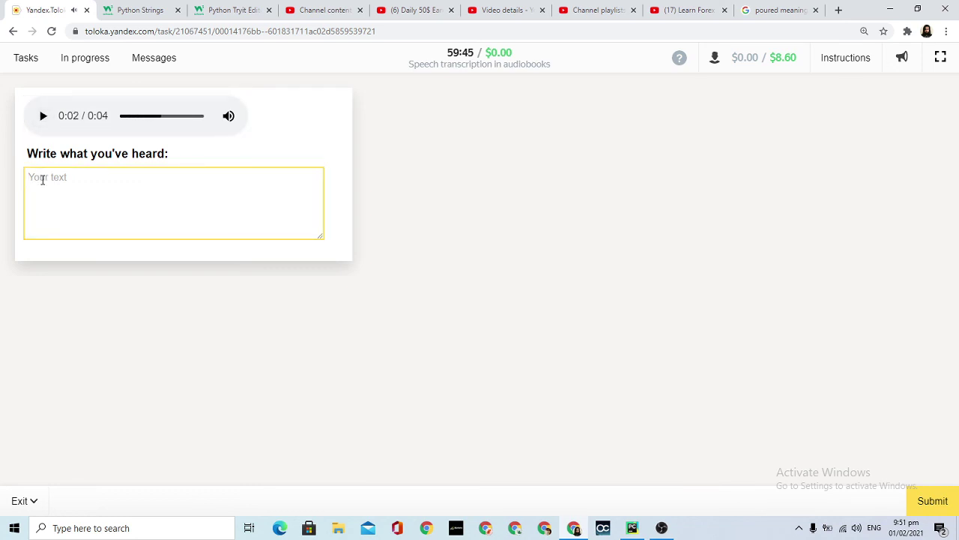
{"action": "type", "text": "these last fo"}
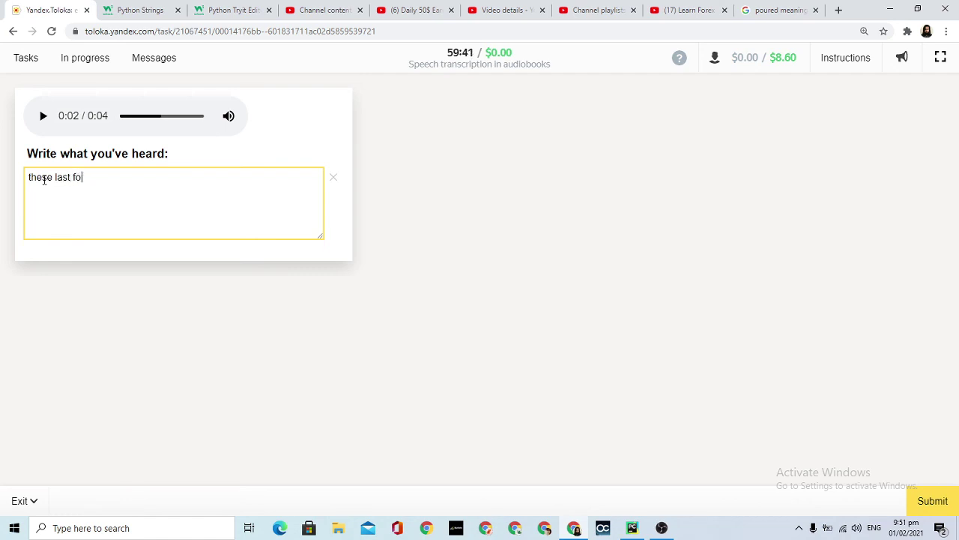
{"action": "type", "text": "ur days"}
Step: Play the tenth recording through several times and add "have been graceful to me" to the end of the transcription
{"action": "left_click", "coordinate": [42, 120]}
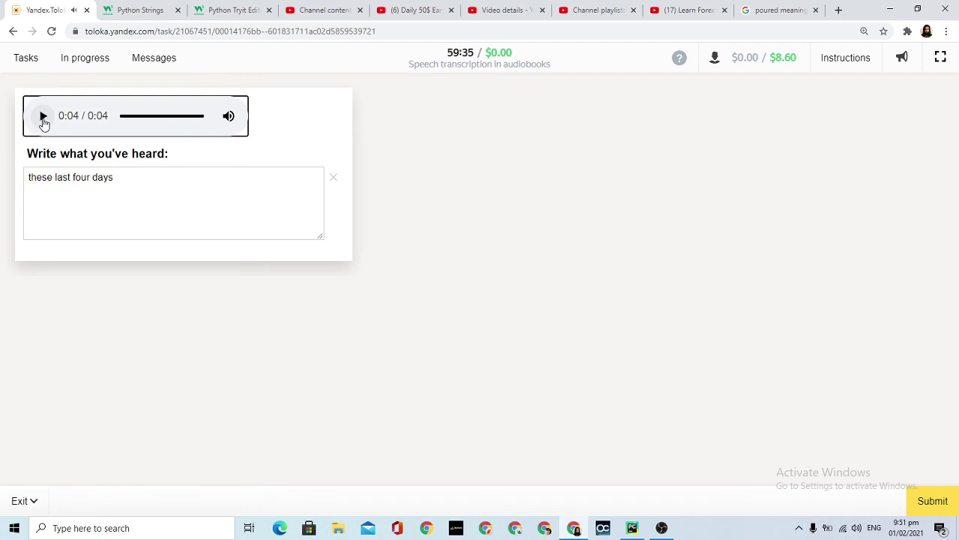
{"action": "left_click", "coordinate": [44, 120]}
{"action": "left_click", "coordinate": [43, 118]}
{"action": "left_click", "coordinate": [187, 194]}
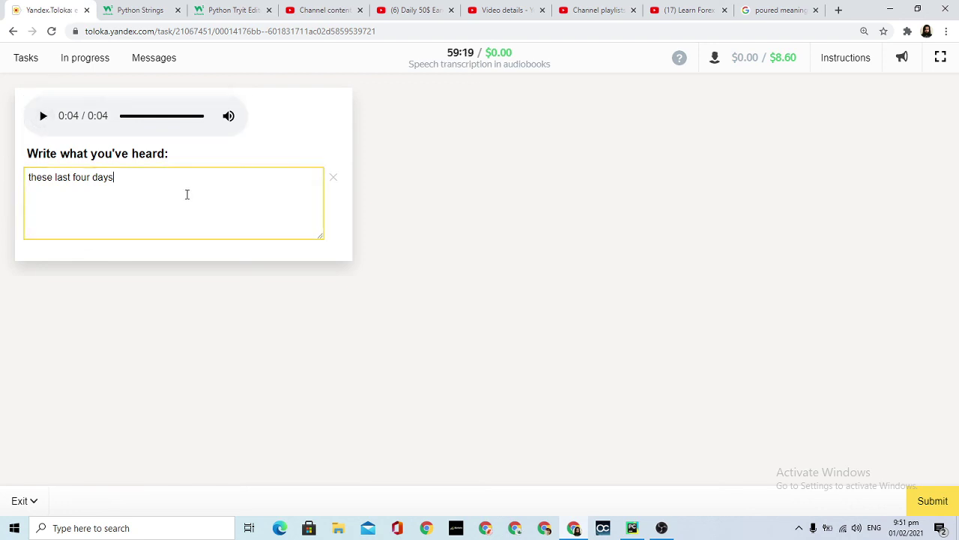
{"action": "type", "text": "have been graceful to me"}
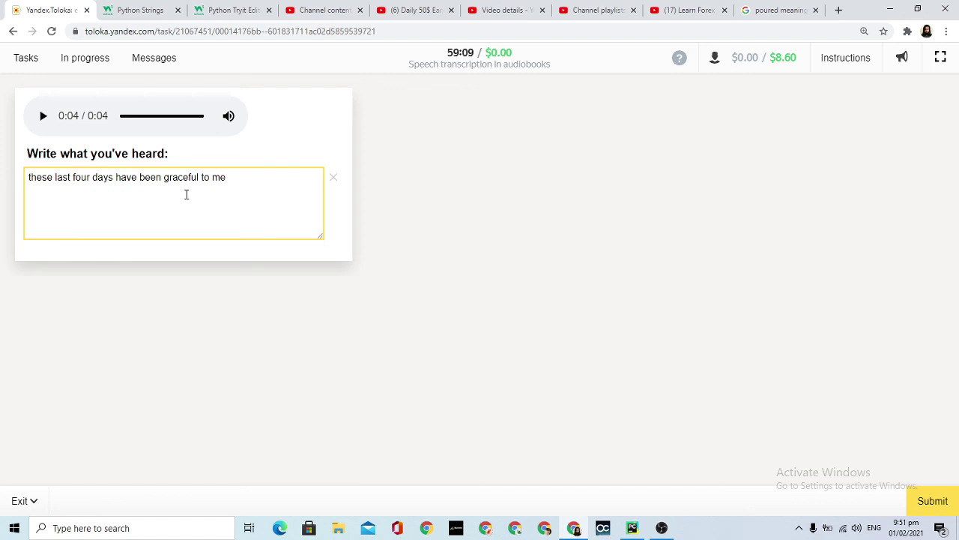
Step: Replay the tenth recording, insert "since you rather came" after "days" in the transcription and submit it
{"action": "left_click", "coordinate": [42, 120]}
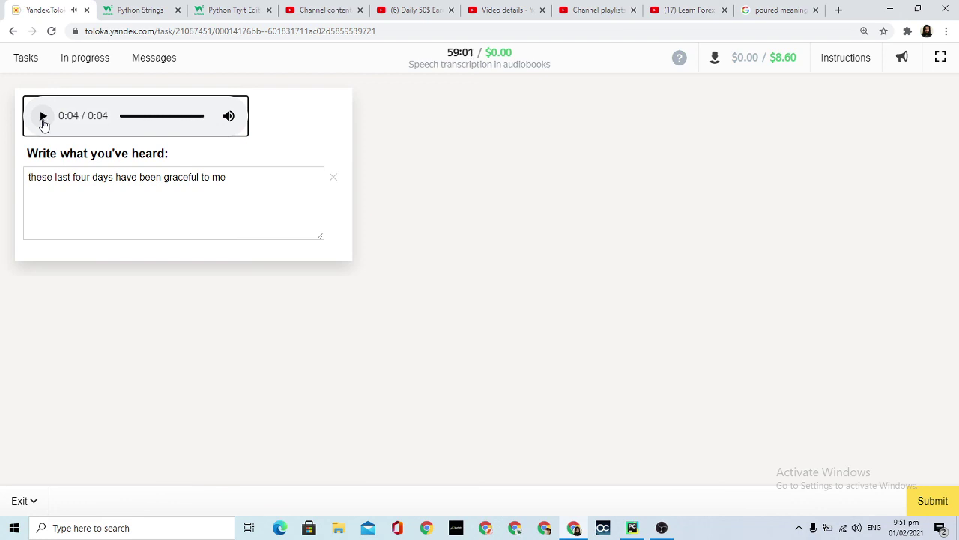
{"action": "left_click", "coordinate": [113, 177]}
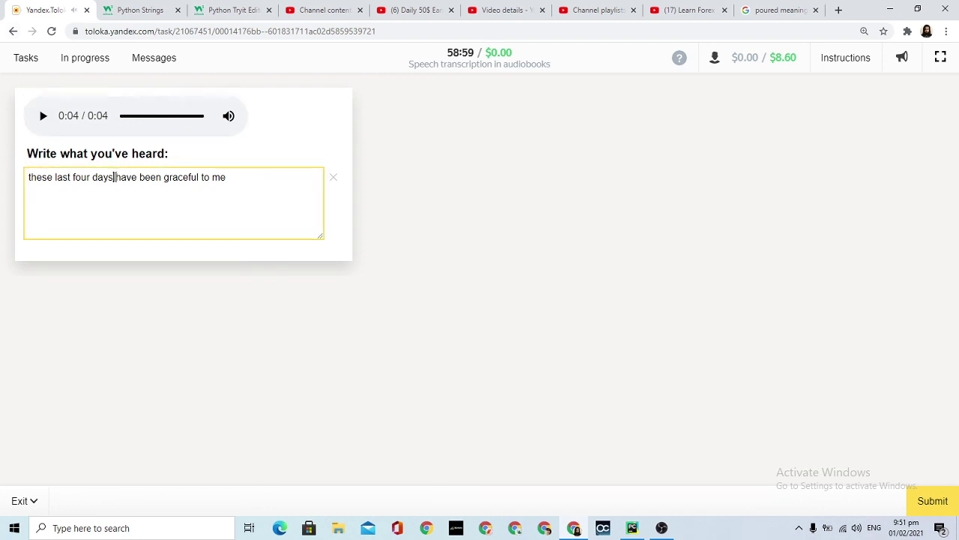
{"action": "type", "text": "is"}
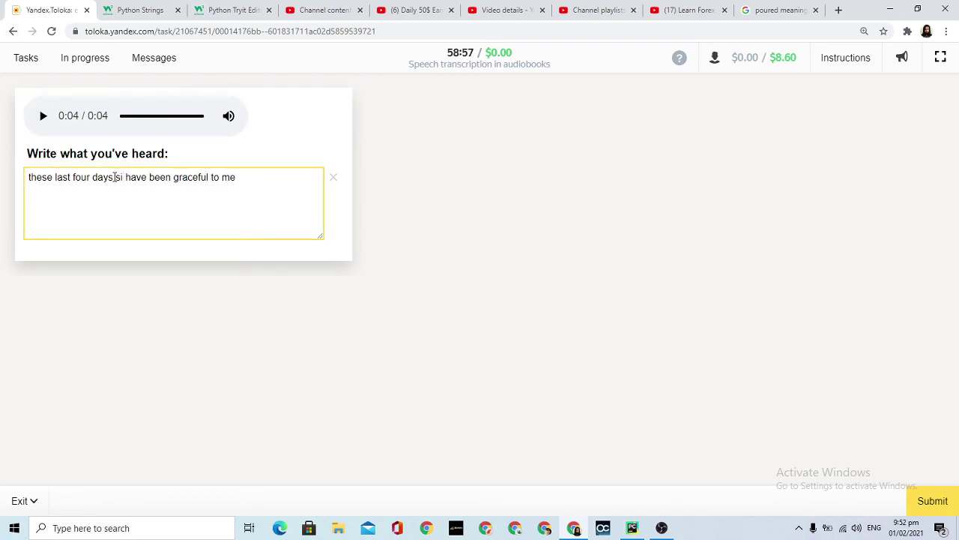
{"action": "type", "text": "nce you "}
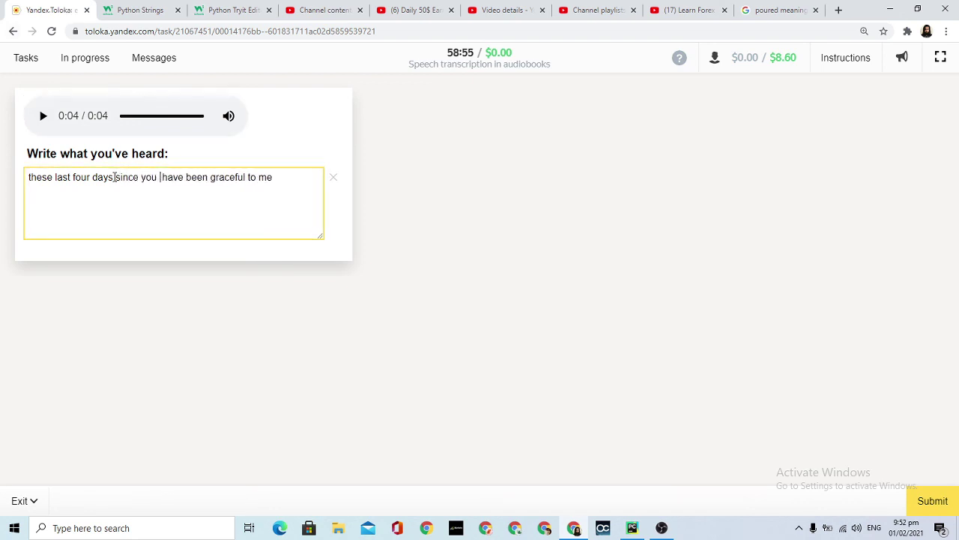
{"action": "type", "text": "rather cam "}
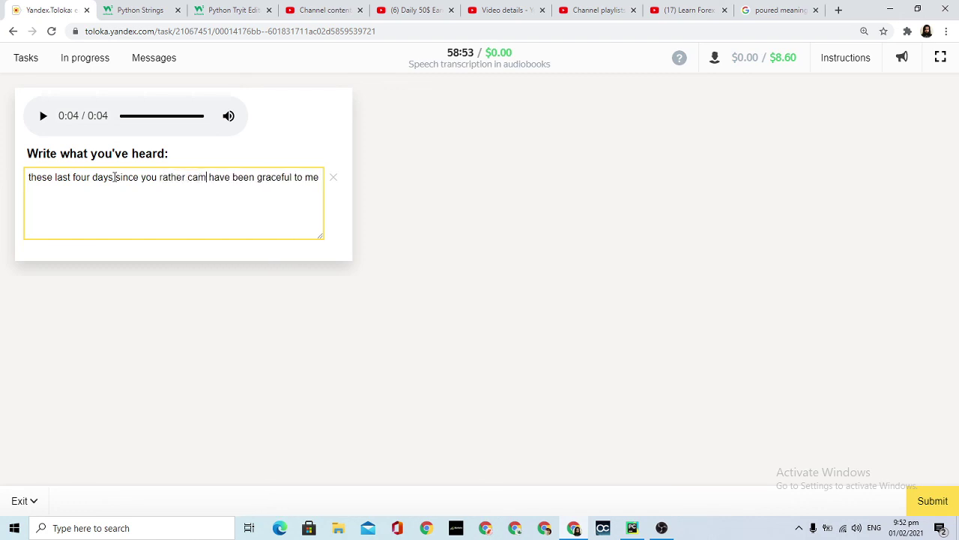
{"action": "type", "text": "e"}
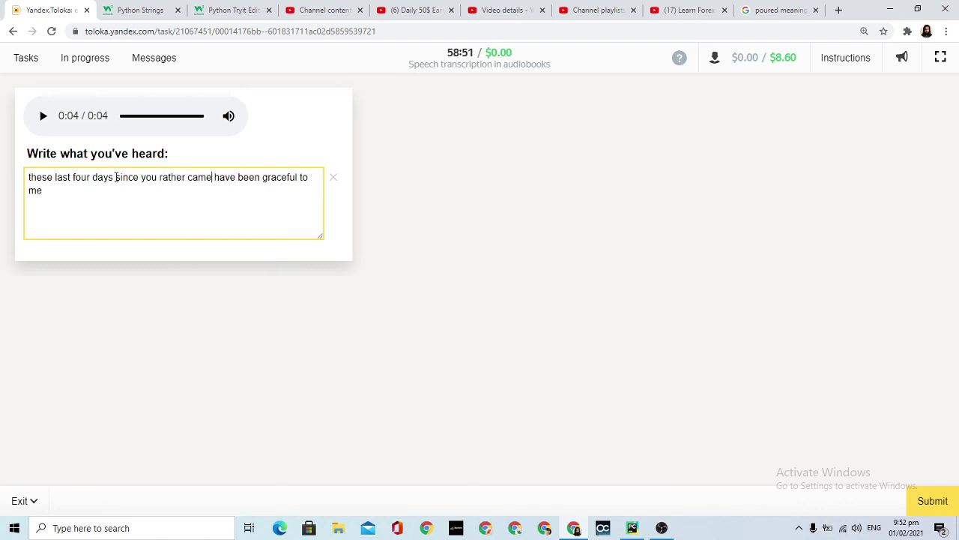
{"action": "left_click", "coordinate": [42, 117]}
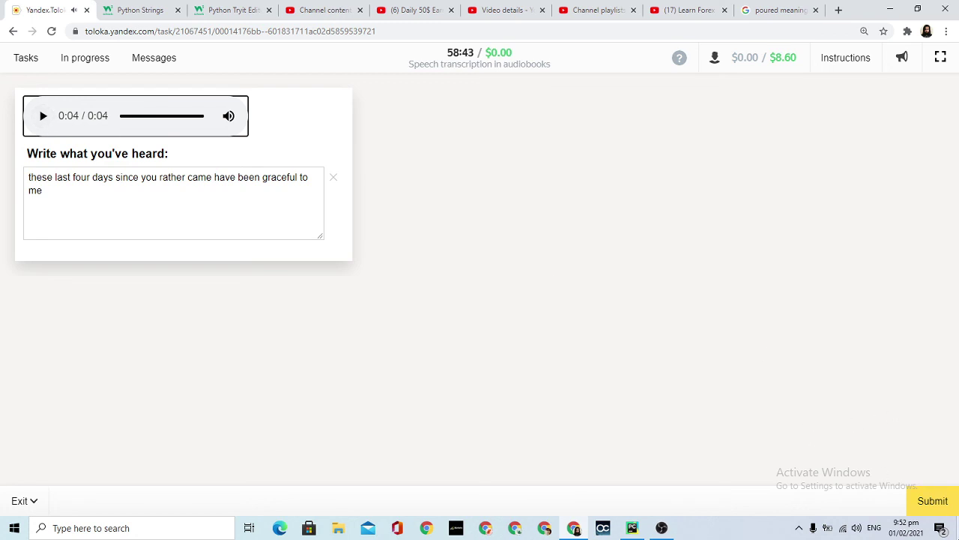
{"action": "left_click", "coordinate": [932, 509]}
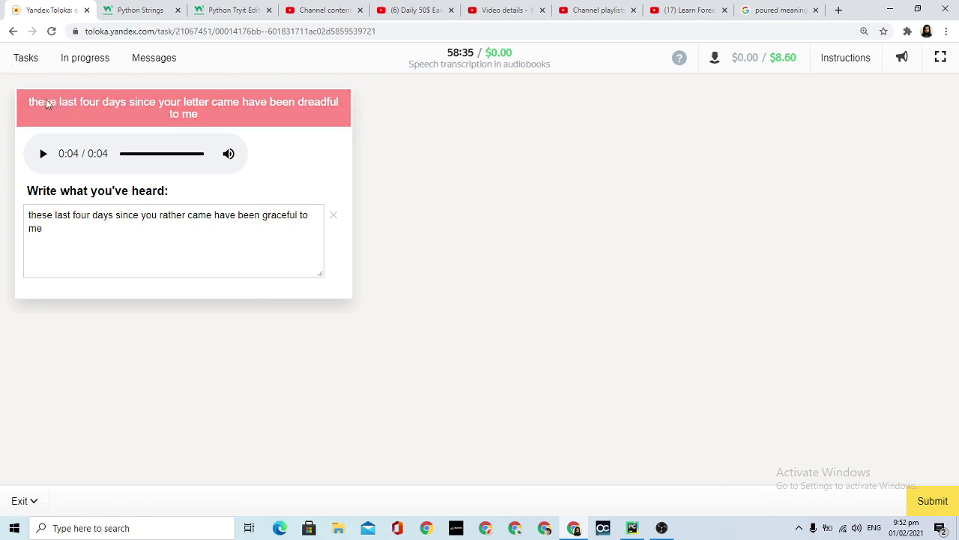
Step: Replace the tenth transcription with the supplied answer "these last four days since your letter came have been dreadful to me" and submit it
{"action": "left_click_drag", "start_coordinate": [31, 103], "coordinate": [156, 105]}
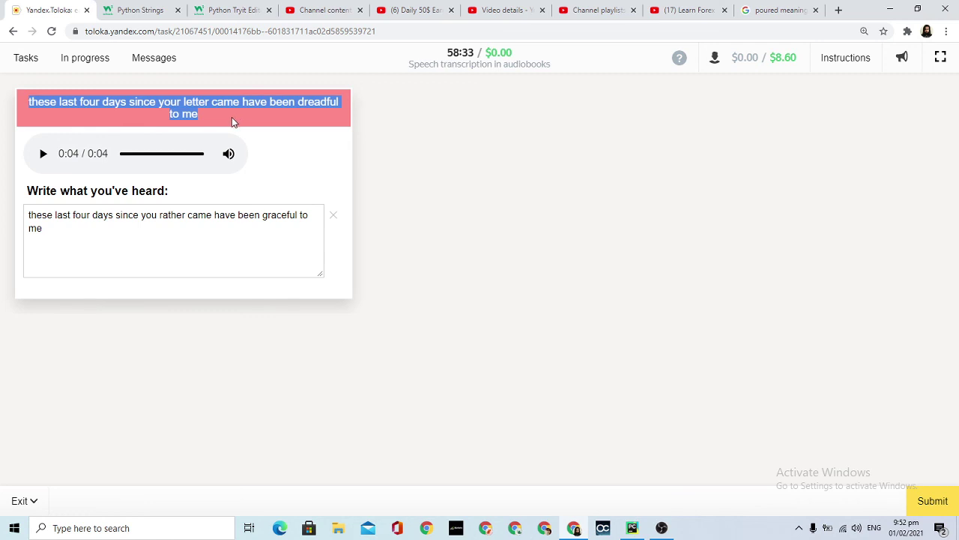
{"action": "left_click", "coordinate": [333, 215]}
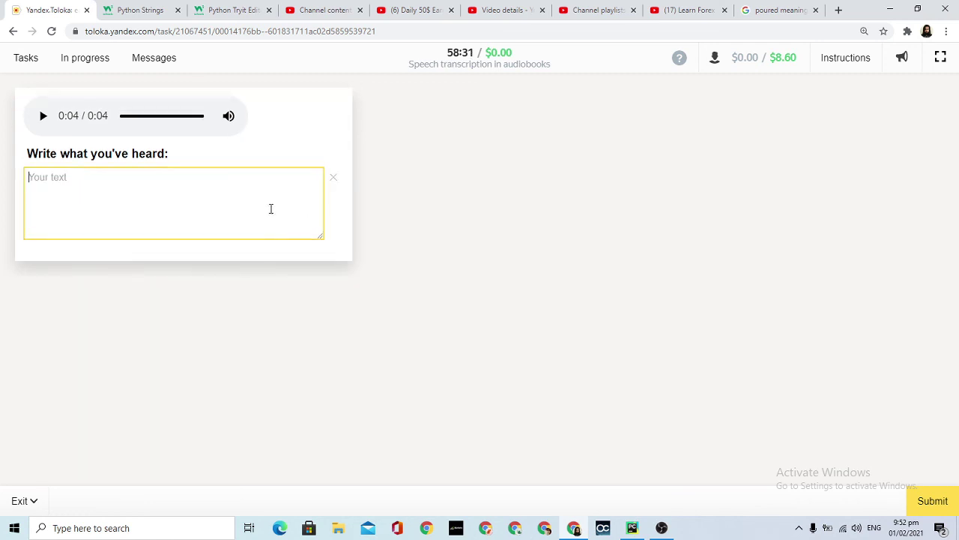
{"action": "type", "text": "these last four days since your letter came have been dreadful to me"}
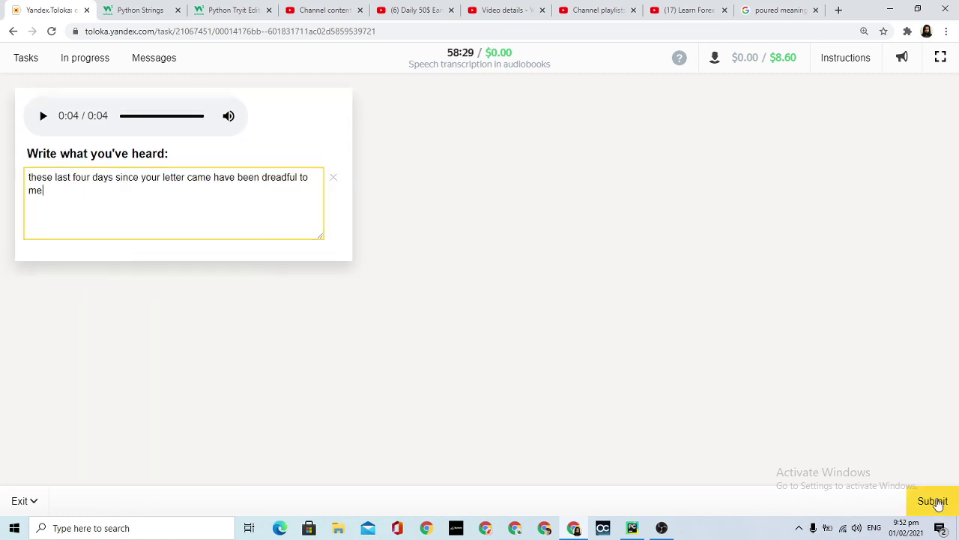
{"action": "left_click", "coordinate": [933, 501]}
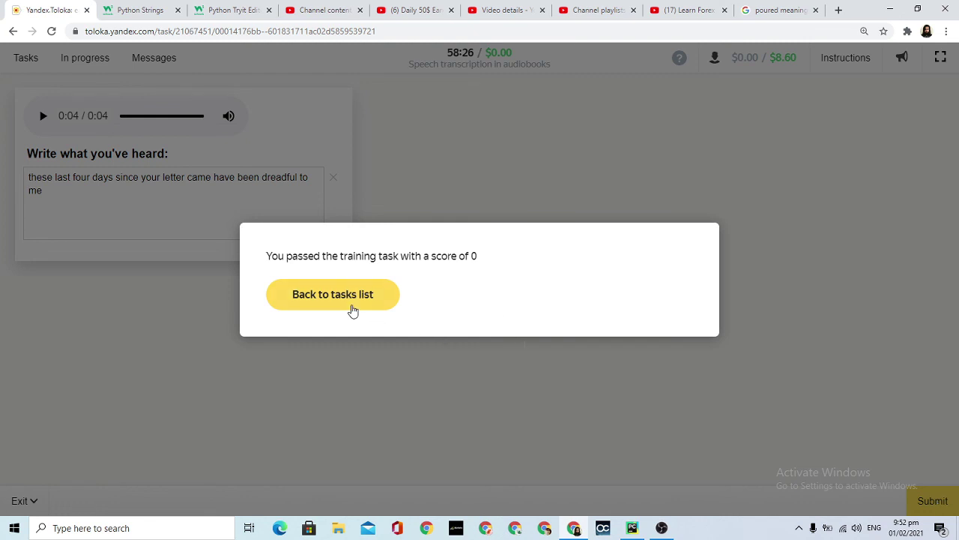
Step: Return to the tasks list from the finished training and look through the available tasks
{"action": "left_click", "coordinate": [352, 307]}
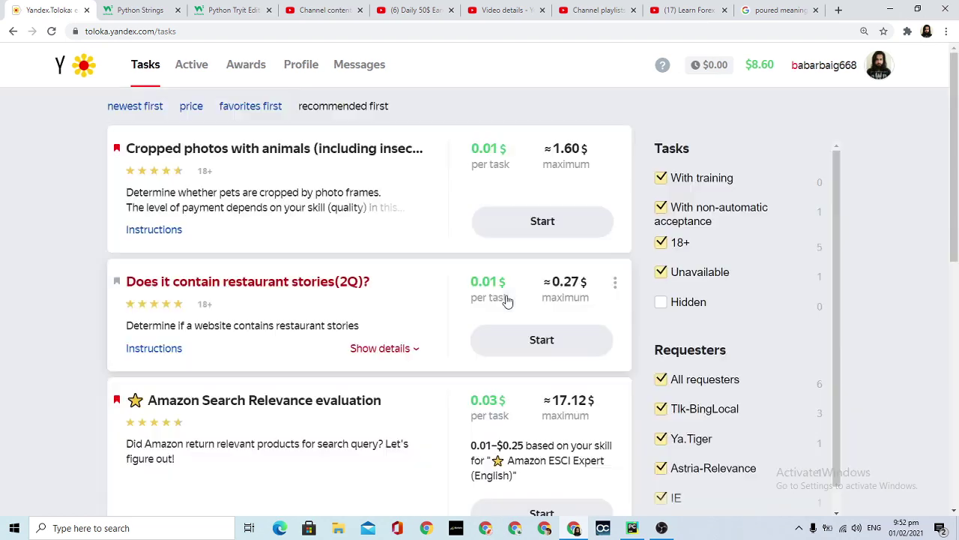
{"action": "scroll", "coordinate": [143, 367], "scroll_direction": "down", "scroll_amount": 7}
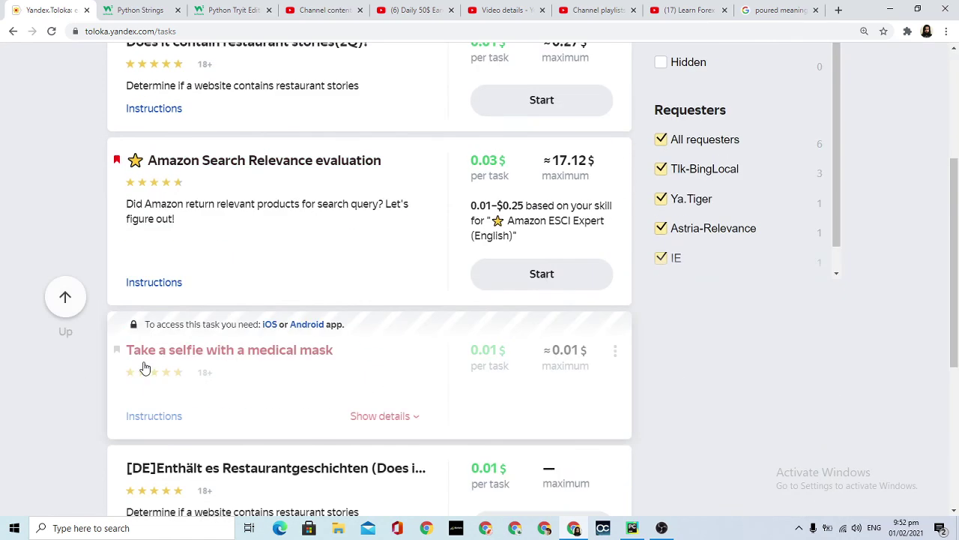
{"action": "scroll", "coordinate": [188, 428], "scroll_direction": "up", "scroll_amount": 7}
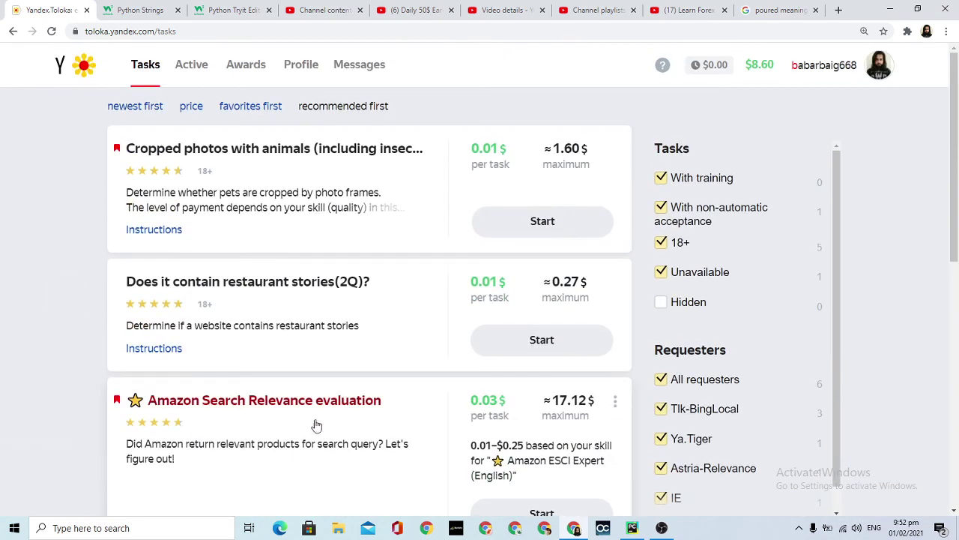
{"action": "left_click", "coordinate": [661, 528]}
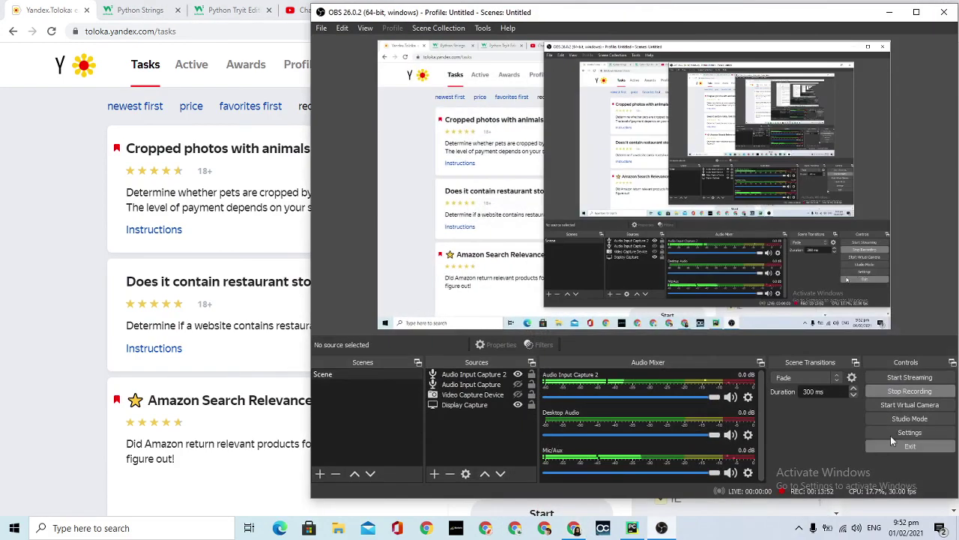